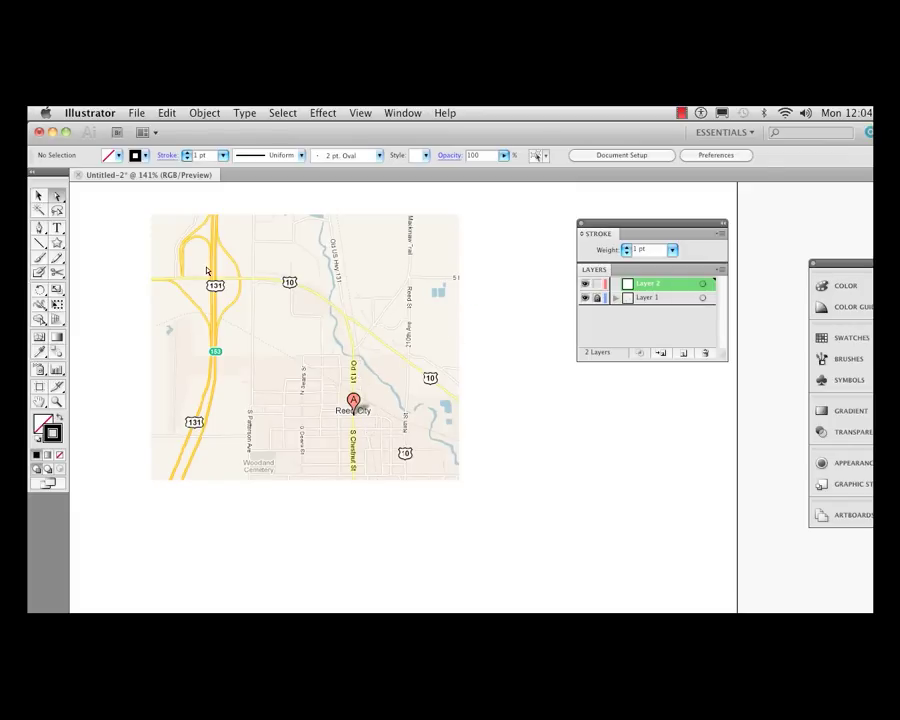
Pen-draw a 1 pt curve from the Reed City pin arcing up past the map's right edge, then select it
{"action": "left_click", "coordinate": [39, 228]}
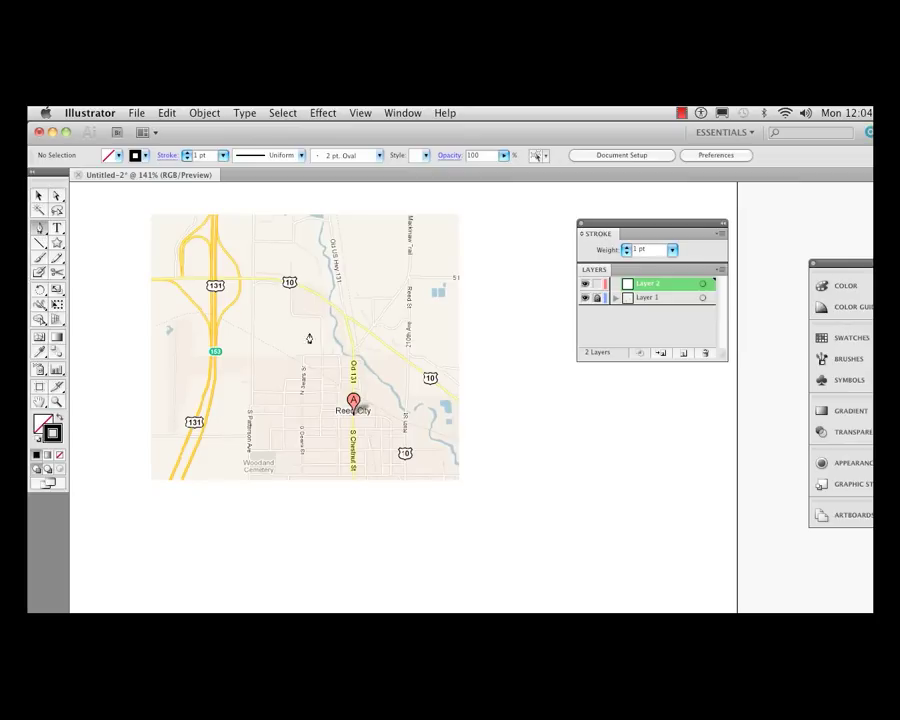
{"action": "left_click", "coordinate": [341, 448]}
{"action": "left_click", "coordinate": [341, 410]}
{"action": "left_click_drag", "start_coordinate": [343, 400], "coordinate": [292, 350]}
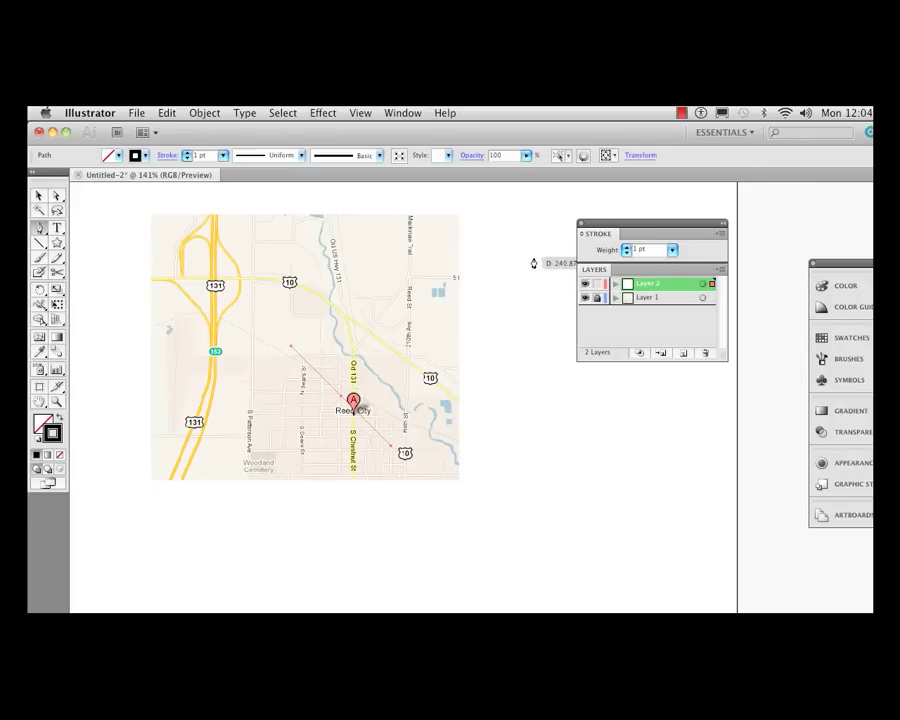
{"action": "left_click_drag", "start_coordinate": [525, 271], "coordinate": [565, 269]}
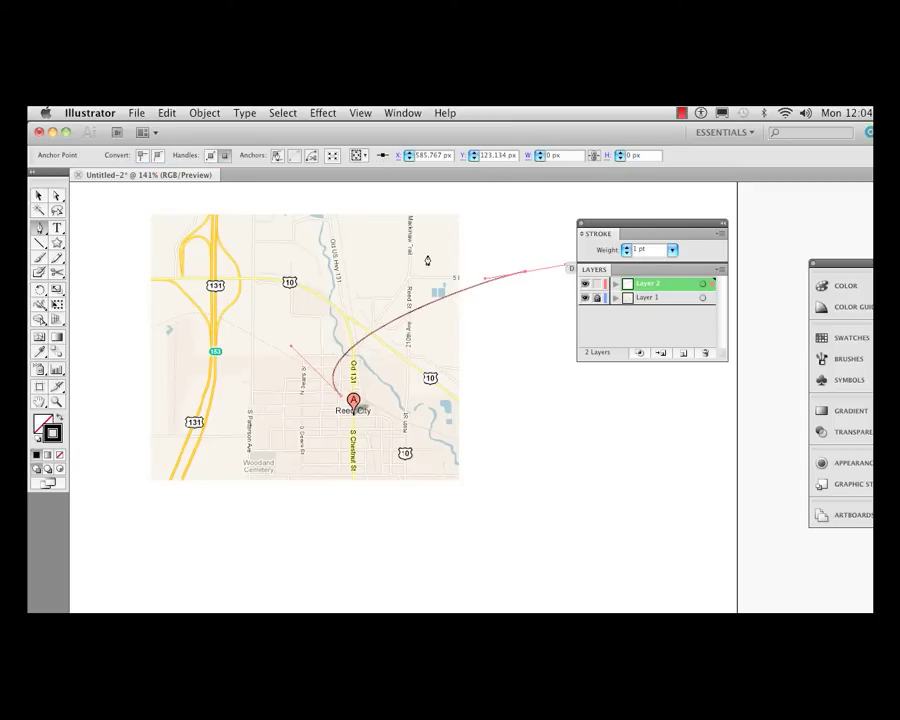
{"action": "left_click", "coordinate": [40, 196]}
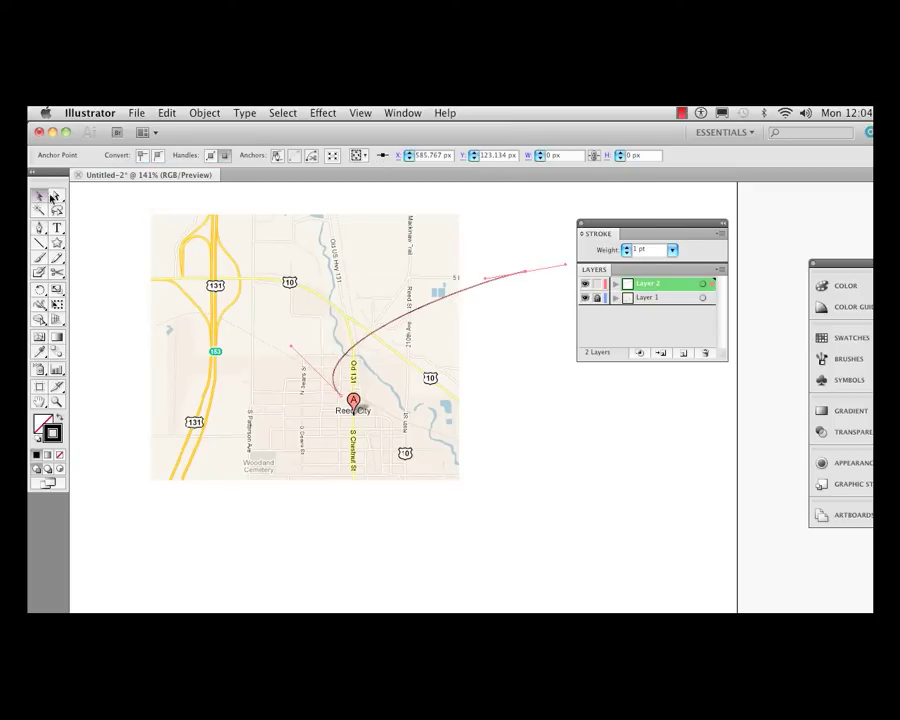
{"action": "left_click", "coordinate": [503, 310]}
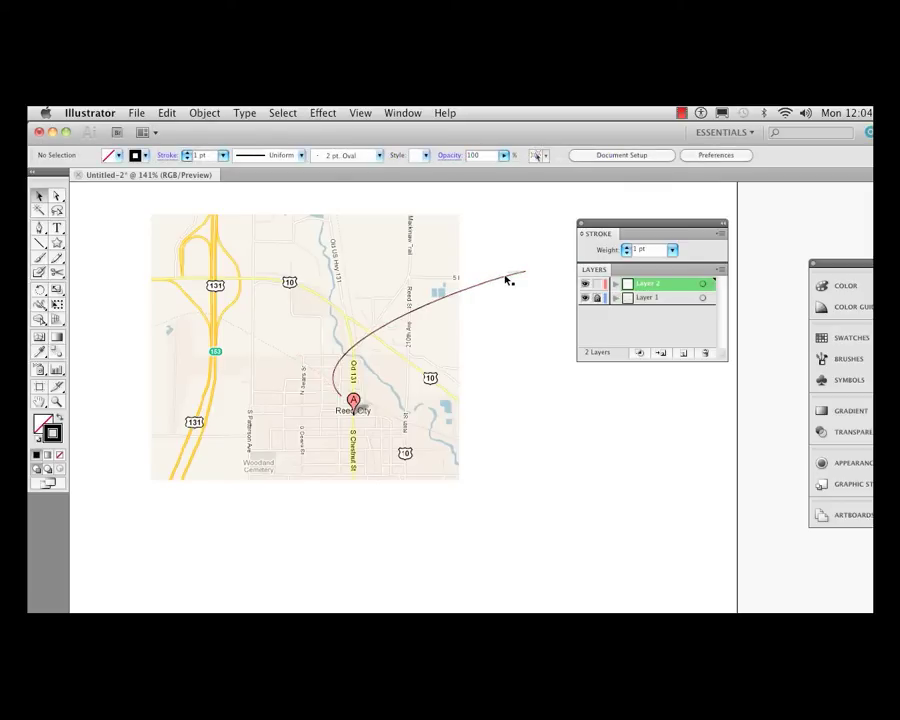
{"action": "left_click", "coordinate": [506, 280]}
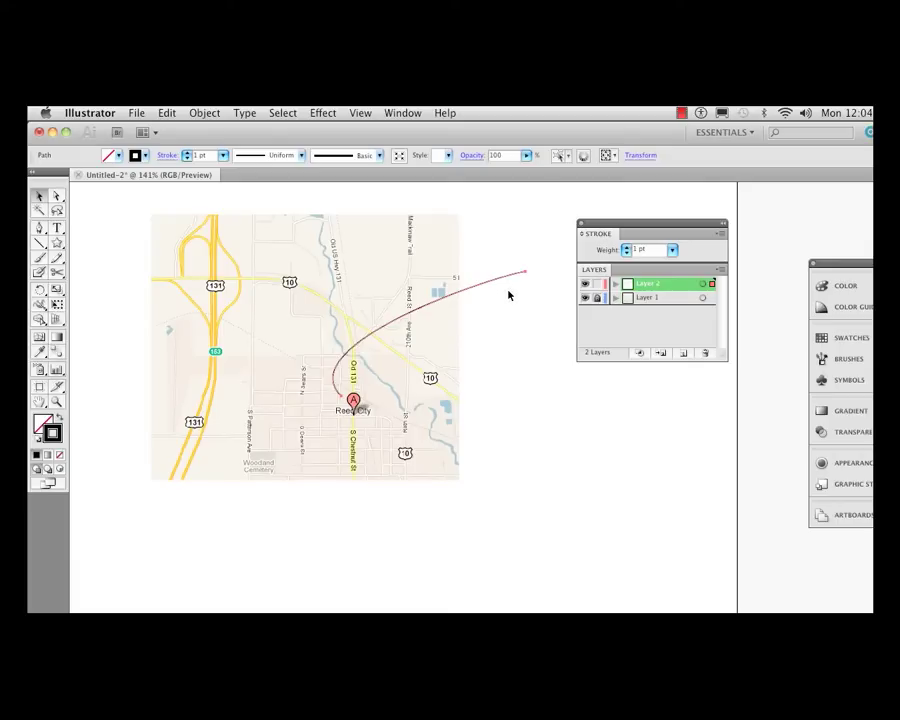
Choose Show Options from the Stroke panel menu to reveal the arrowhead and profile settings
{"action": "left_click", "coordinate": [723, 236]}
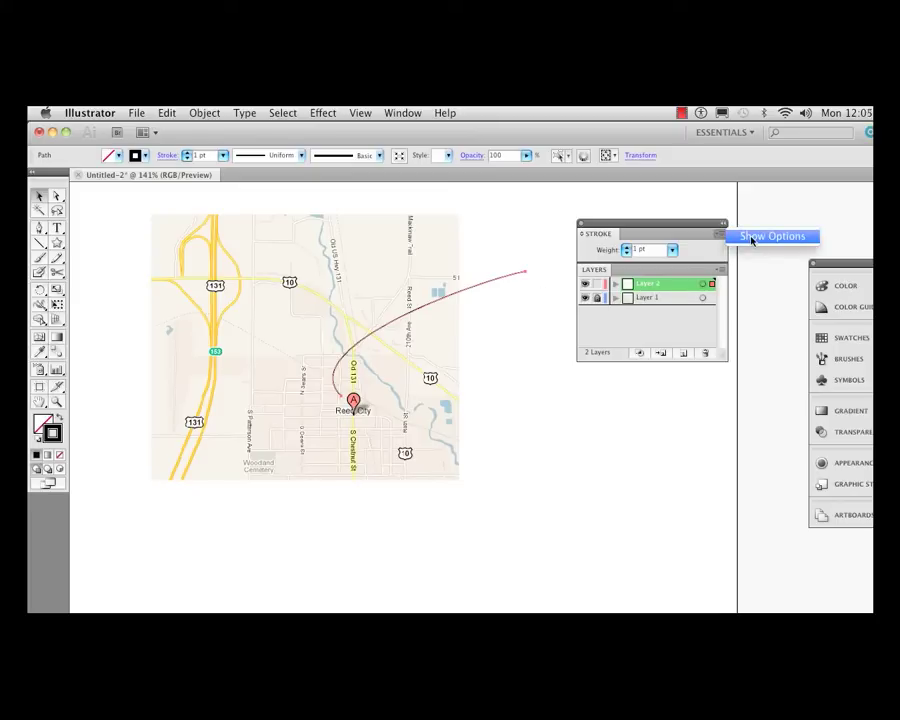
{"action": "left_click", "coordinate": [551, 226]}
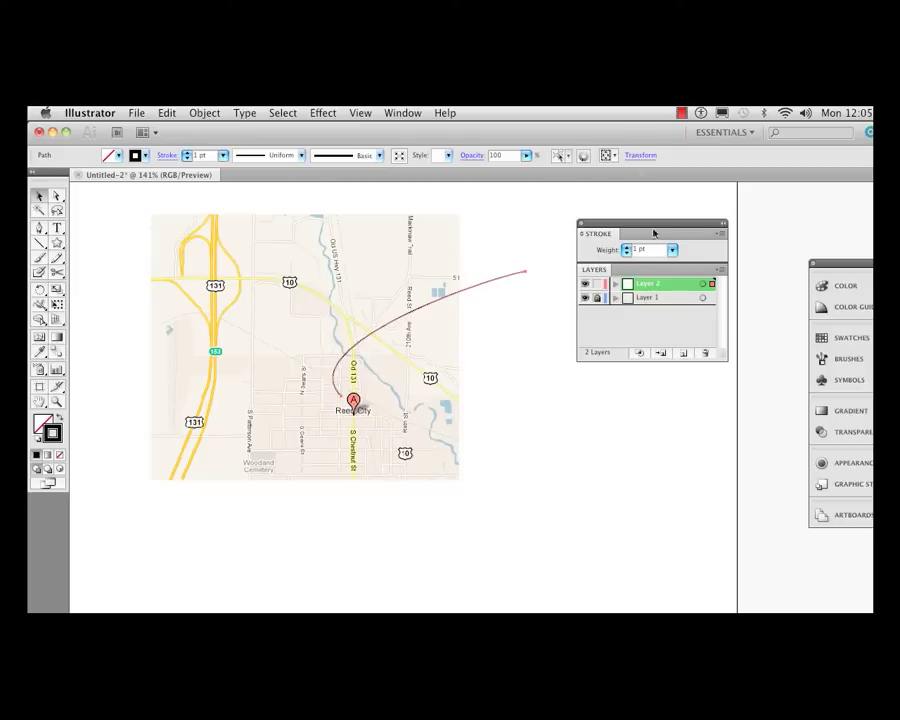
{"action": "left_click", "coordinate": [722, 237]}
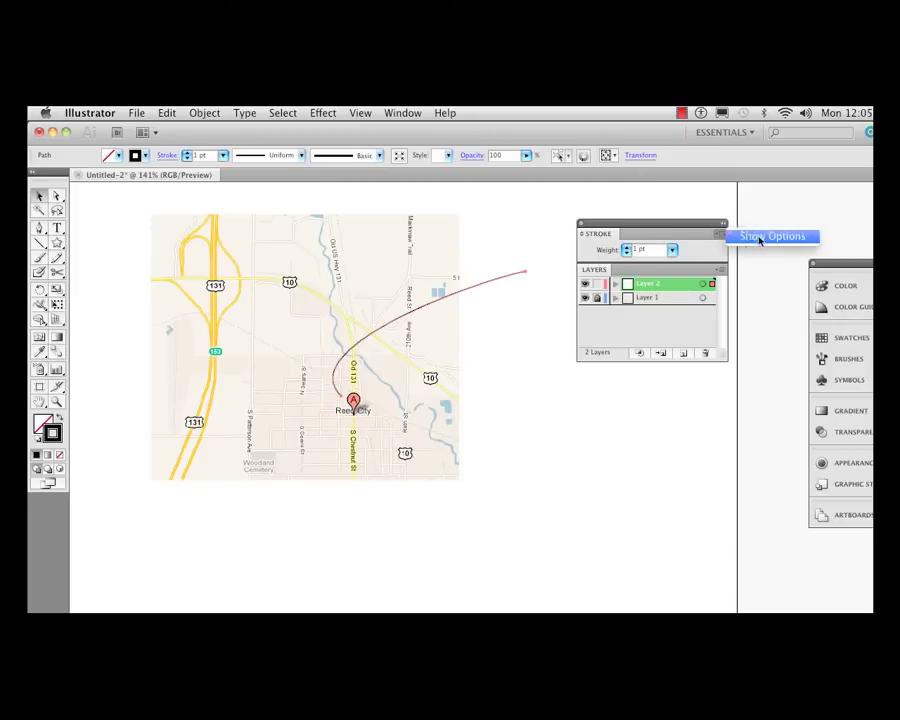
{"action": "left_click", "coordinate": [759, 236]}
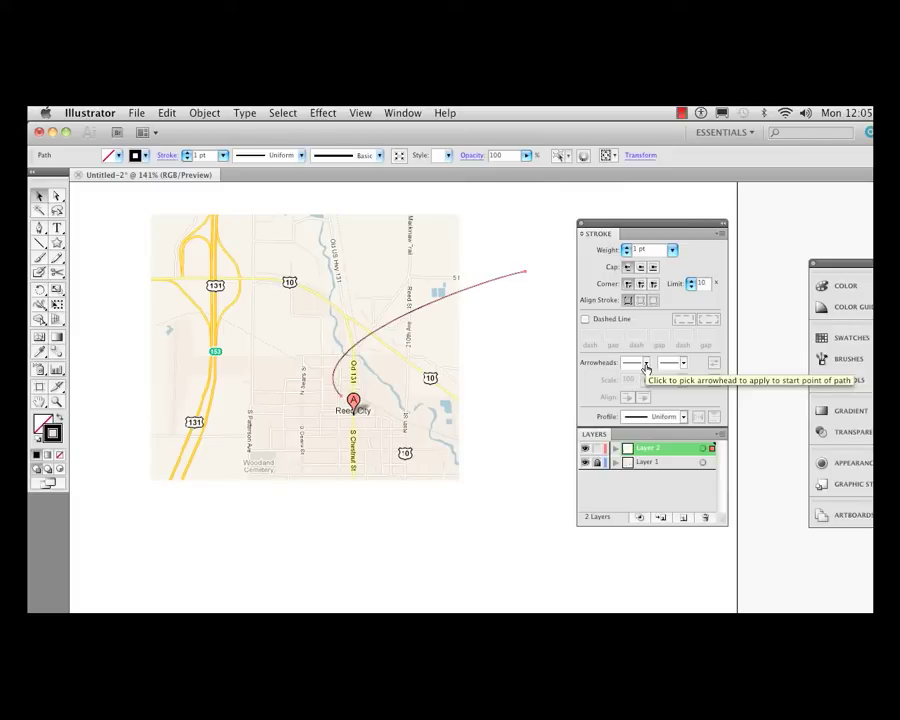
Set the start arrowhead to Arrow 5 and the end arrowhead to Arrow 24, then deselect
{"action": "left_click", "coordinate": [646, 368]}
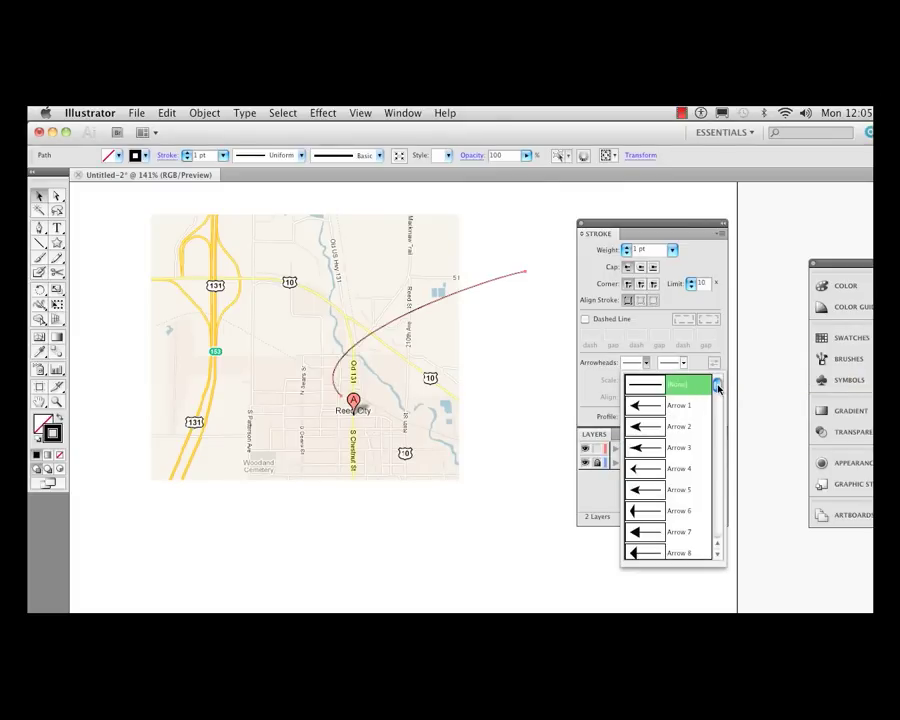
{"action": "mouse_move", "coordinate": [718, 388]}
{"action": "left_mouse_down"}
{"action": "mouse_move", "coordinate": [717, 412]}
{"action": "mouse_move", "coordinate": [715, 405]}
{"action": "left_mouse_up"}
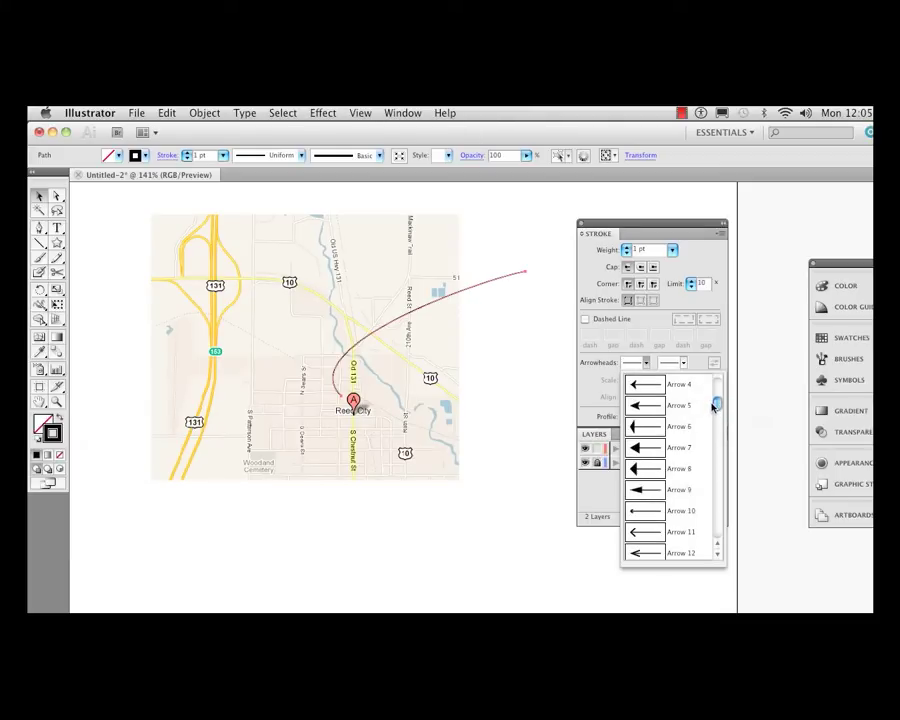
{"action": "left_click", "coordinate": [646, 406]}
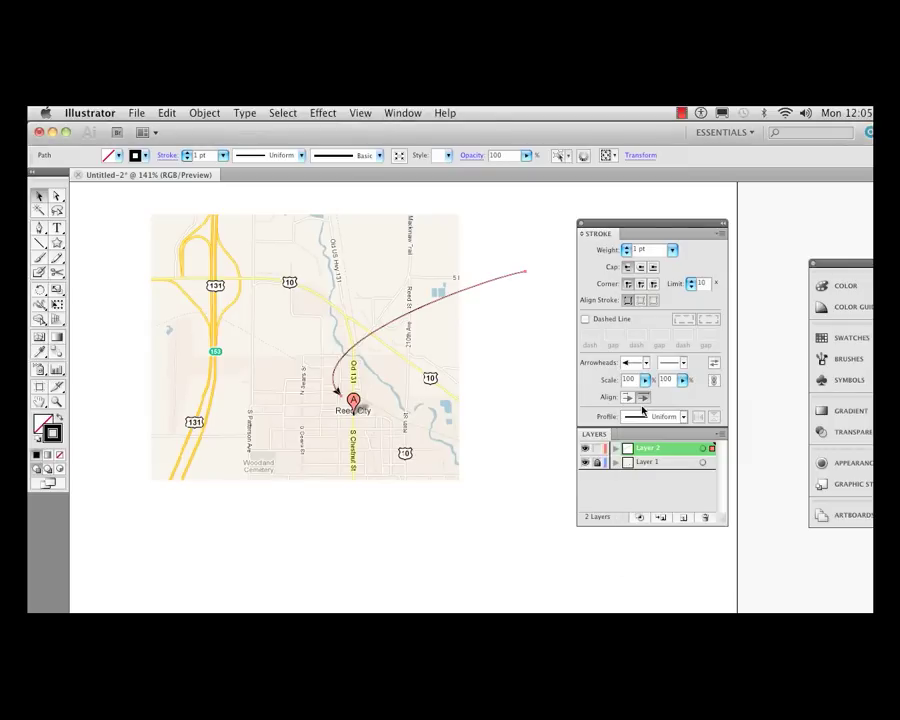
{"action": "left_click", "coordinate": [683, 364]}
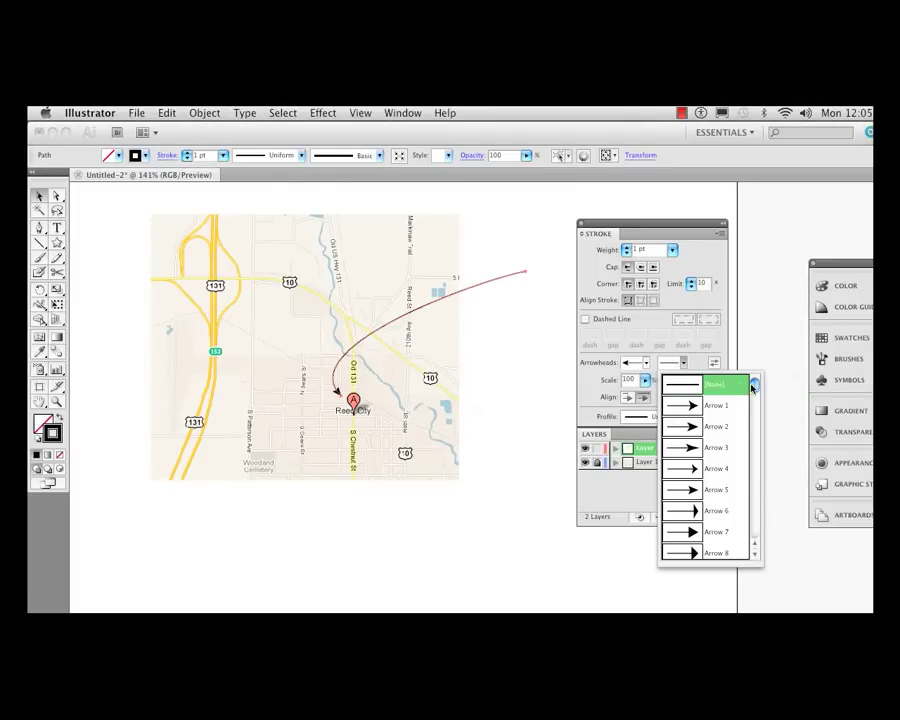
{"action": "left_click_drag", "start_coordinate": [753, 387], "coordinate": [749, 464]}
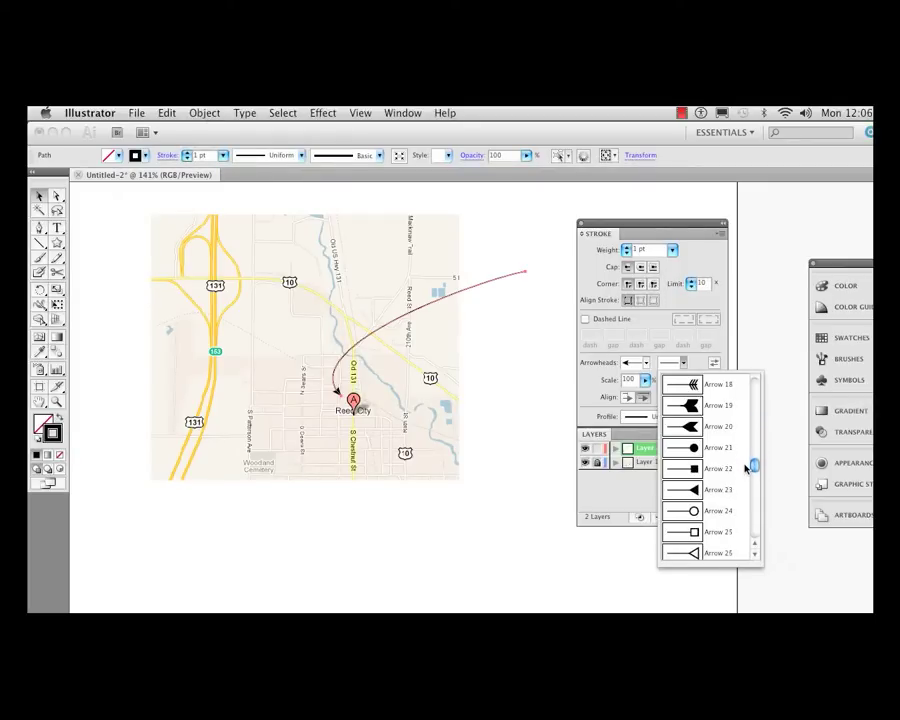
{"action": "left_click", "coordinate": [712, 509]}
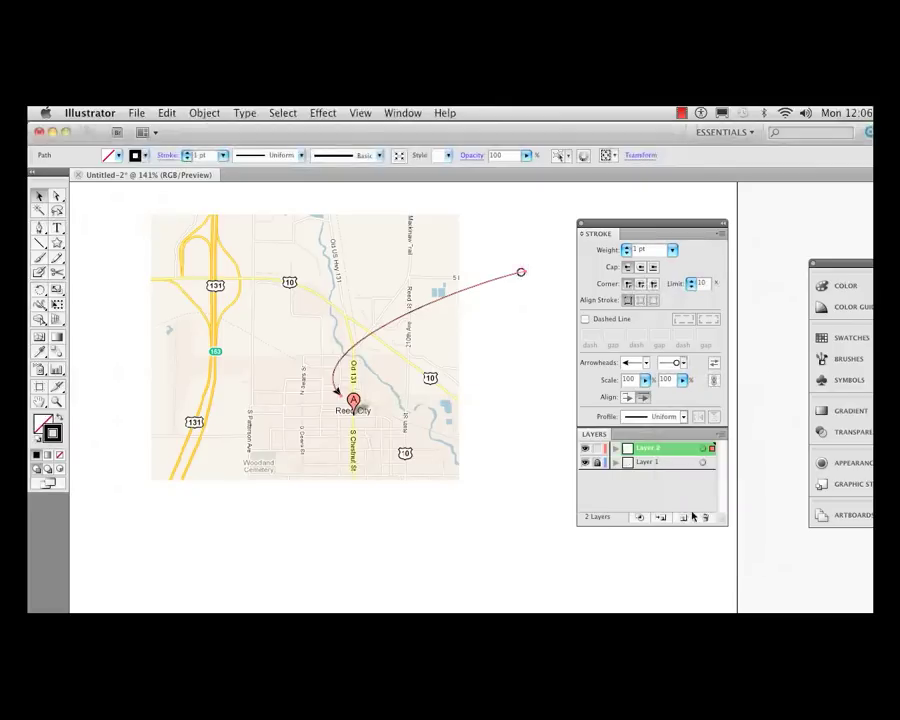
{"action": "left_click", "coordinate": [520, 356]}
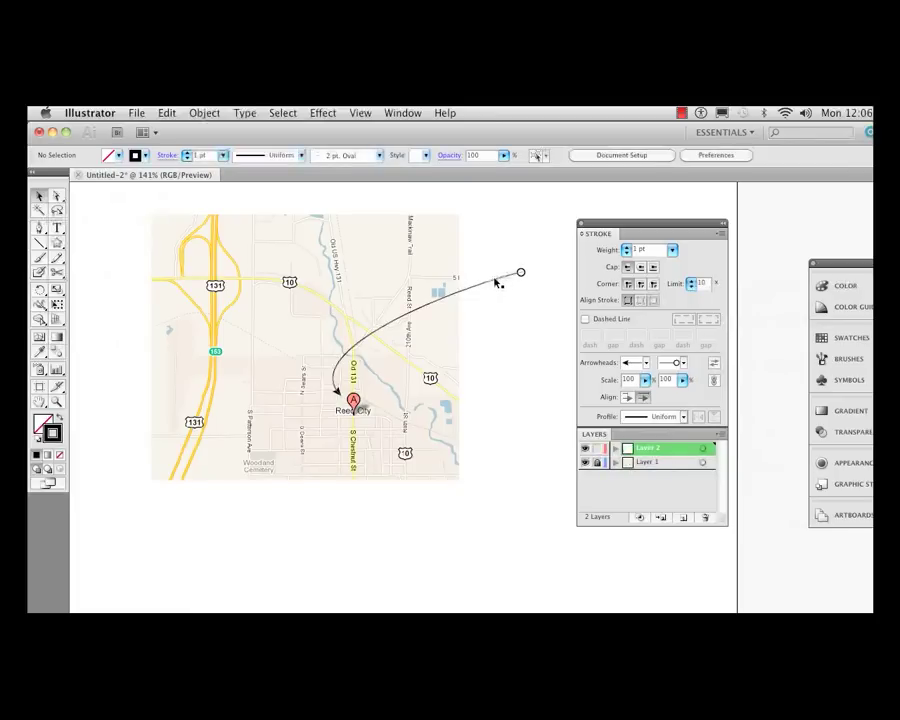
Raise the arrow's stroke weight to 4 pt and reduce the end circle's arrowhead scale
{"action": "left_click", "coordinate": [495, 282]}
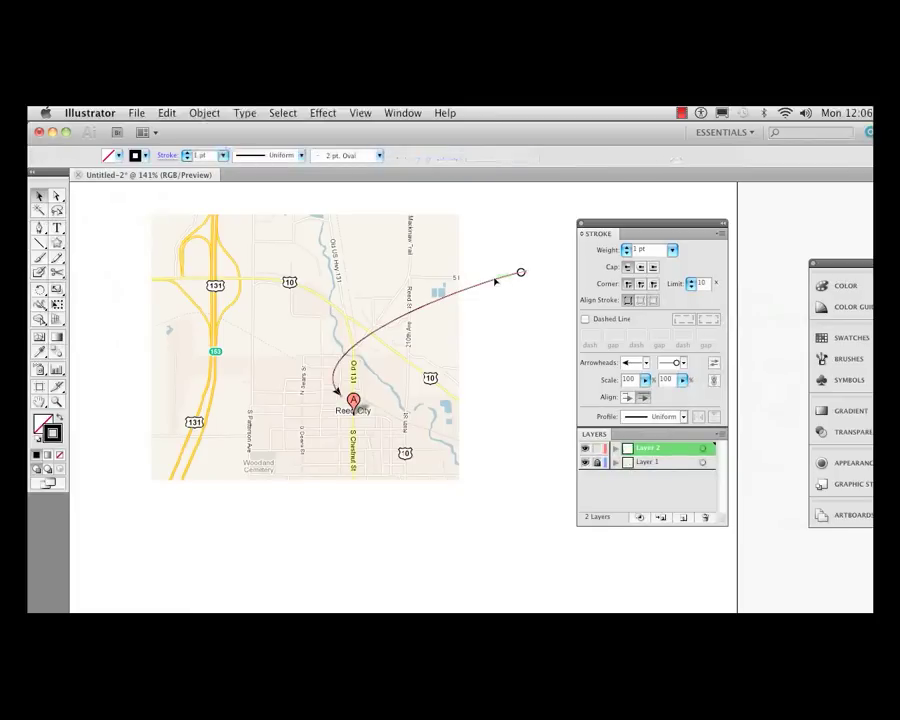
{"action": "left_click", "coordinate": [627, 248]}
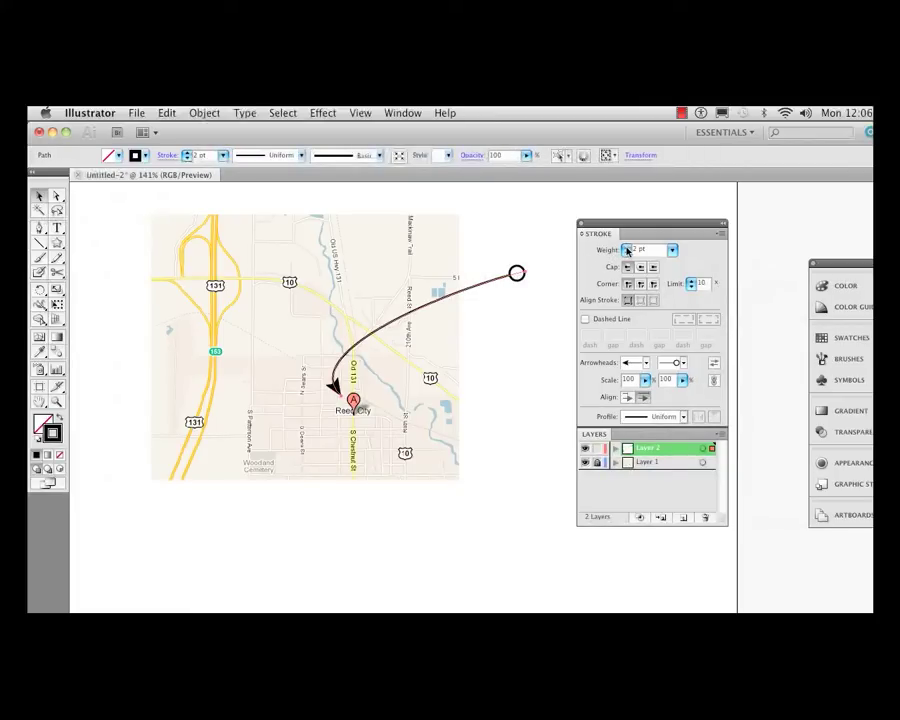
{"action": "left_click", "coordinate": [627, 248]}
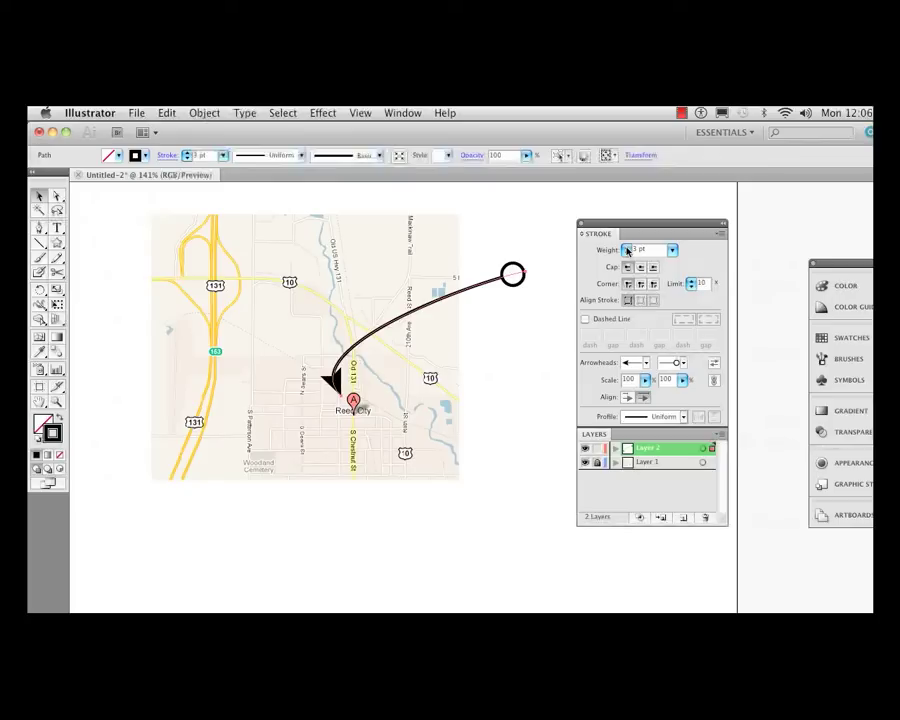
{"action": "left_click", "coordinate": [627, 248]}
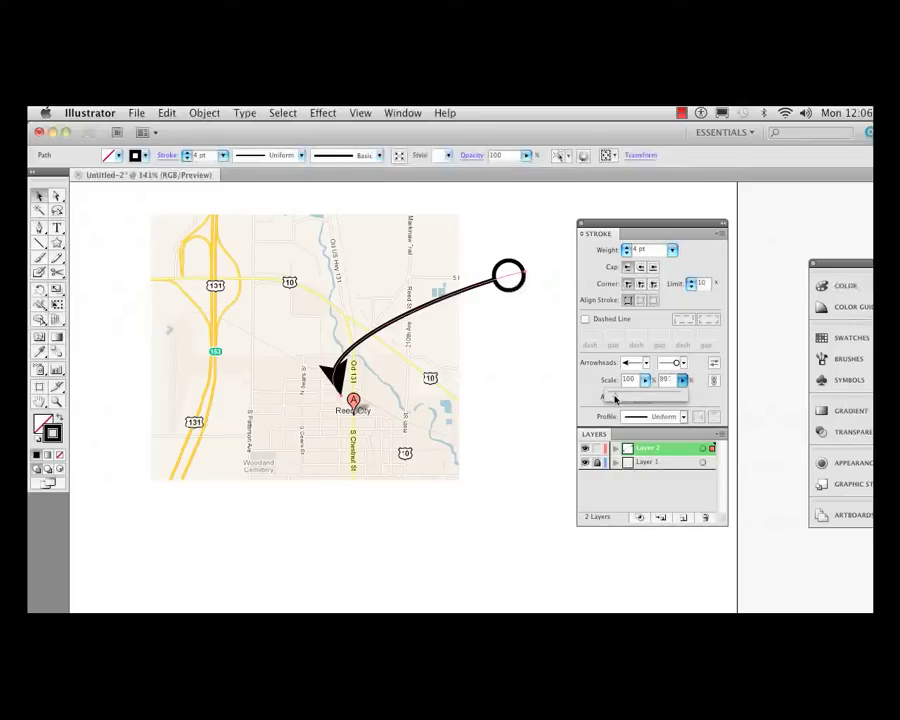
{"action": "type", "text": "40"}
{"action": "key", "text": "Return"}
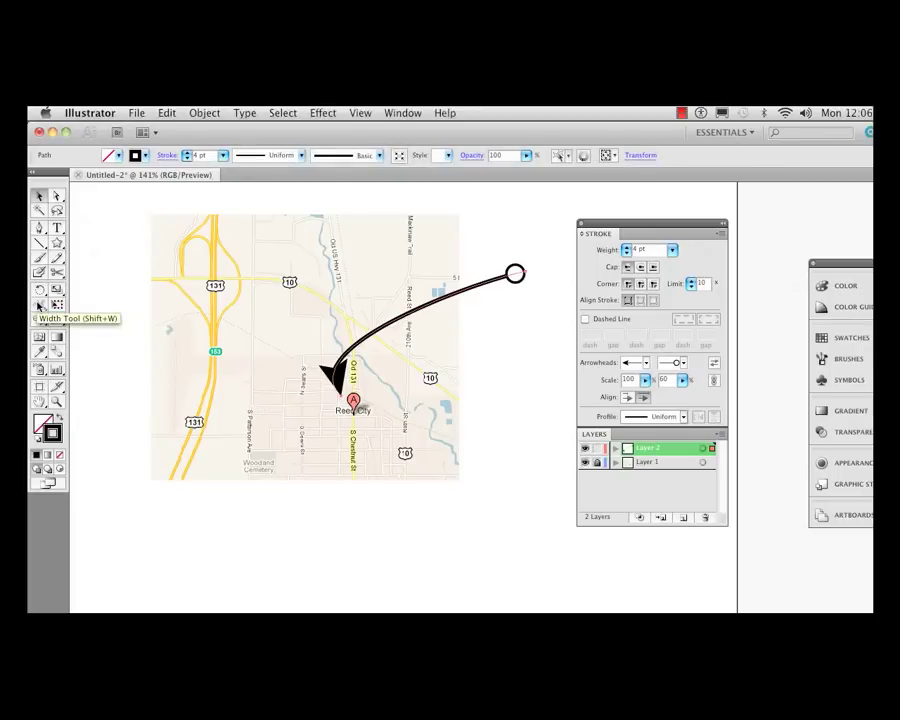
Add Width-tool points widening the stroke near the arrowhead and thinning it at the circle end
{"action": "left_click", "coordinate": [38, 306]}
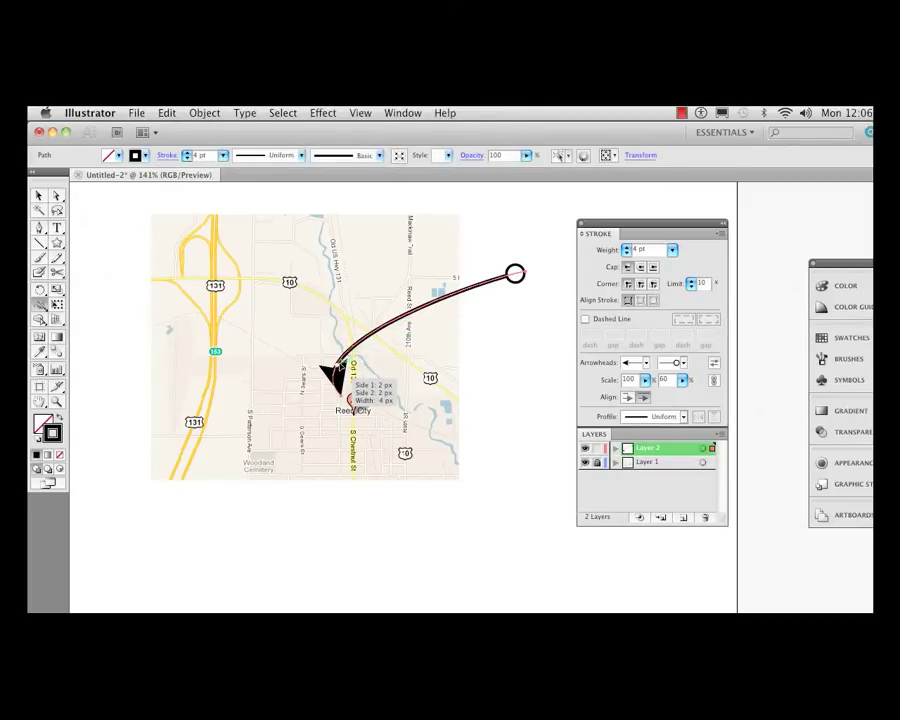
{"action": "left_click_drag", "start_coordinate": [340, 366], "coordinate": [349, 371]}
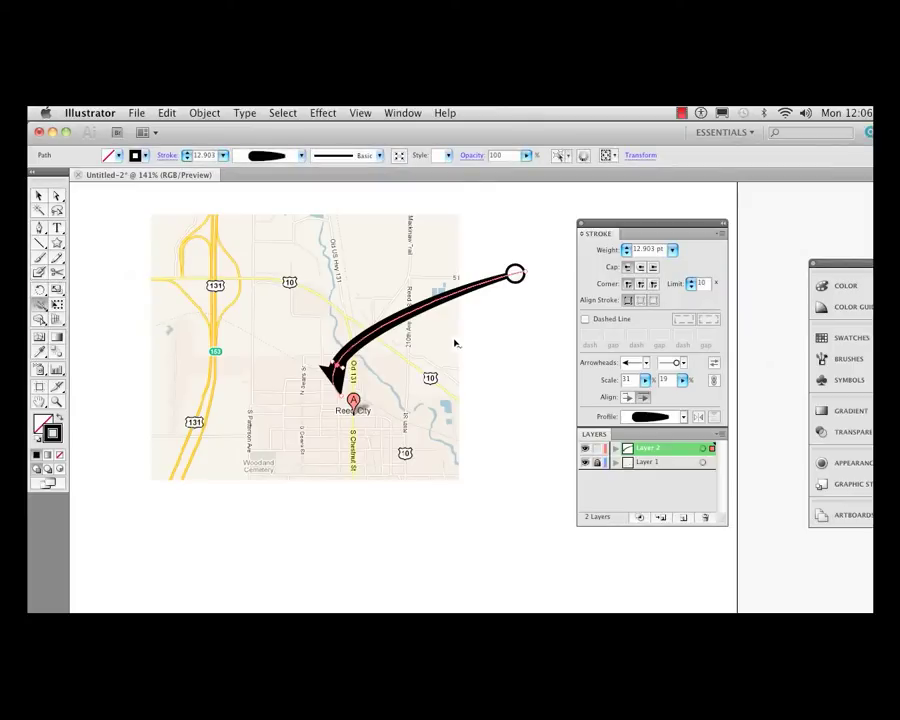
{"action": "left_click_drag", "start_coordinate": [427, 319], "coordinate": [420, 312]}
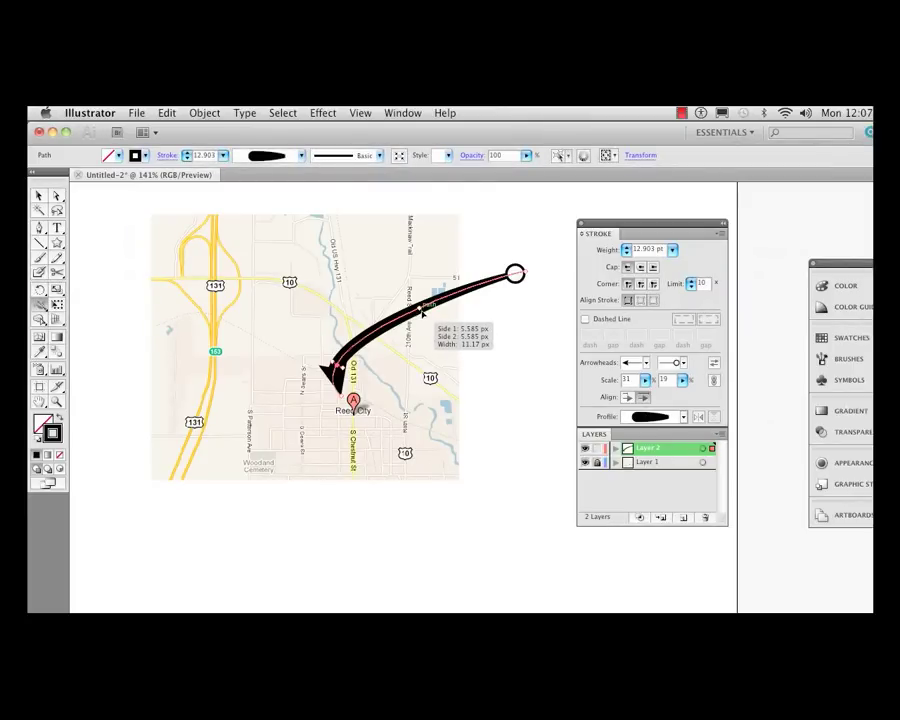
{"action": "left_click_drag", "start_coordinate": [420, 311], "coordinate": [419, 308]}
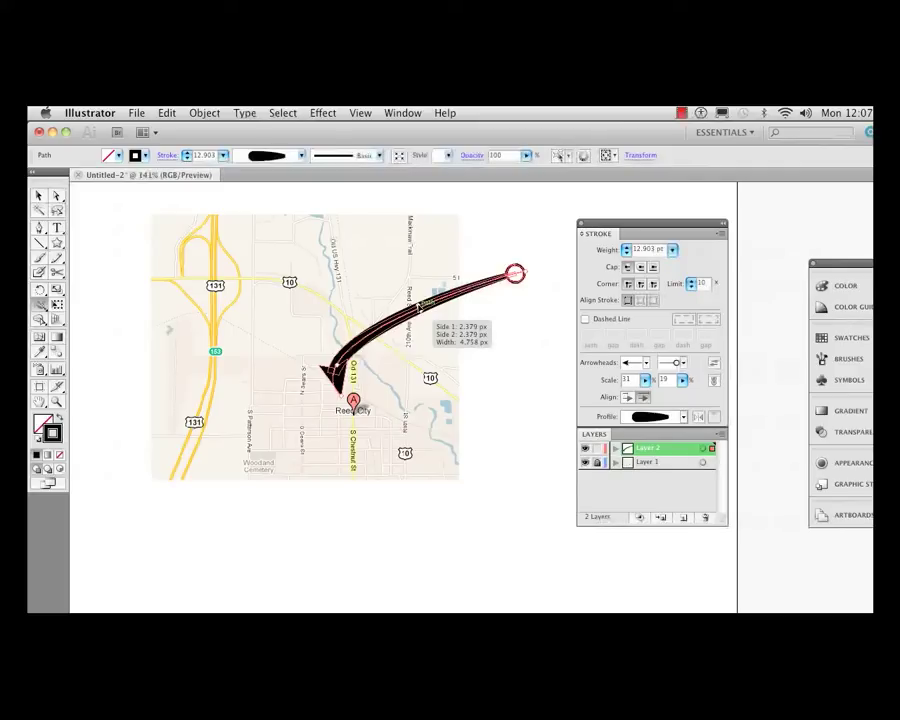
{"action": "left_click_drag", "start_coordinate": [419, 308], "coordinate": [419, 308]}
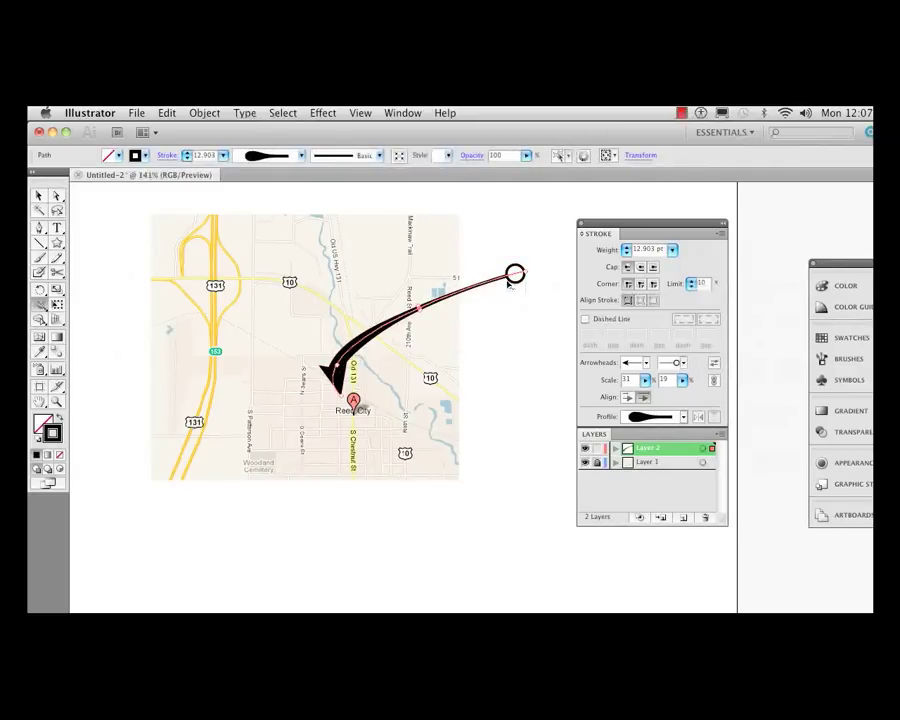
{"action": "mouse_move", "coordinate": [527, 276]}
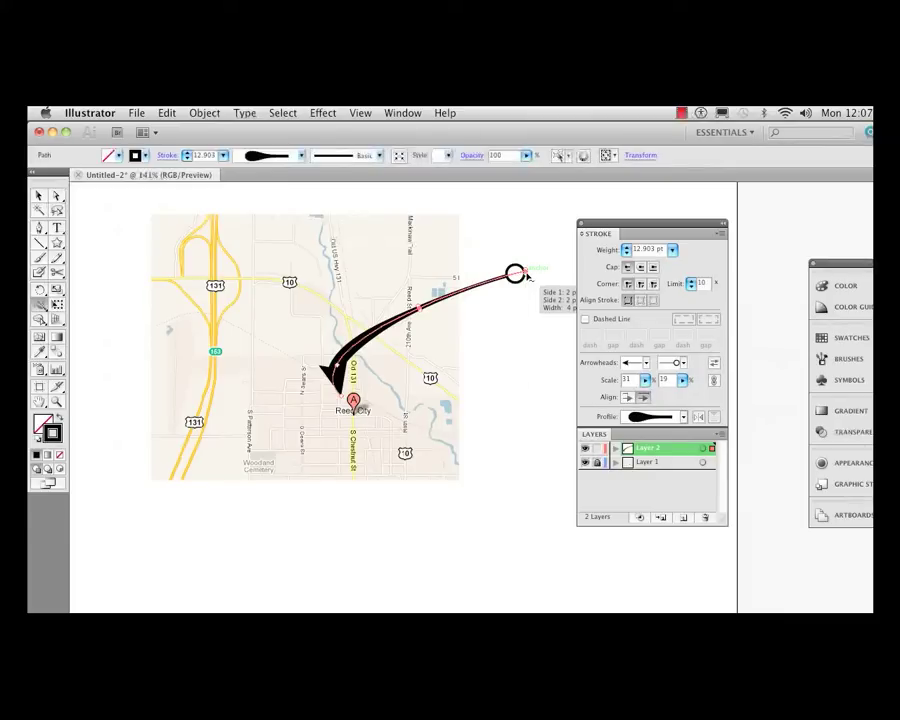
{"action": "left_click_drag", "start_coordinate": [527, 276], "coordinate": [526, 273]}
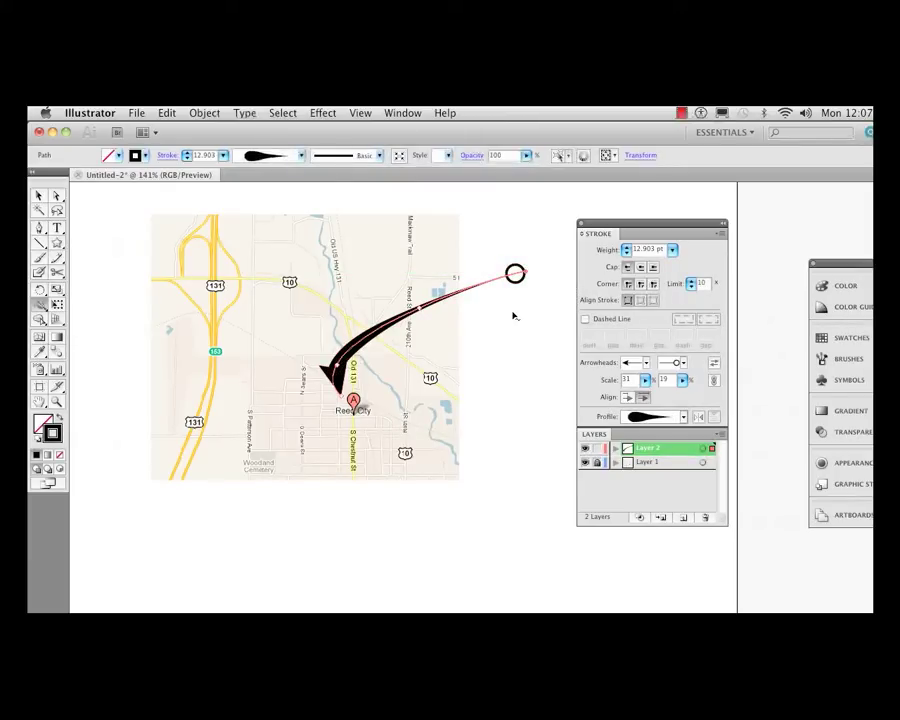
{"action": "left_click", "coordinate": [38, 196]}
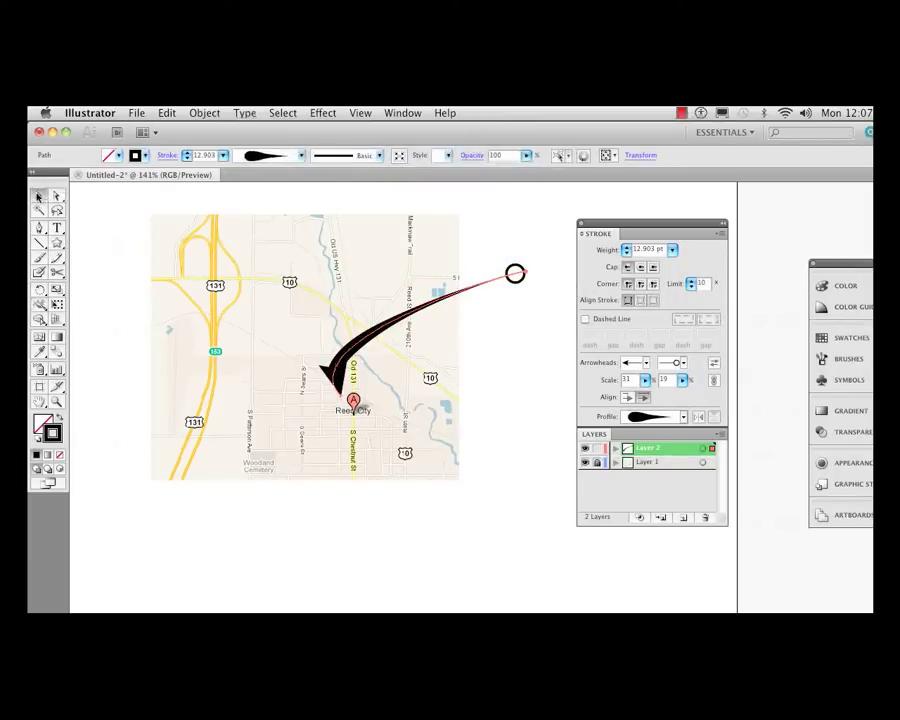
{"action": "left_click", "coordinate": [508, 318]}
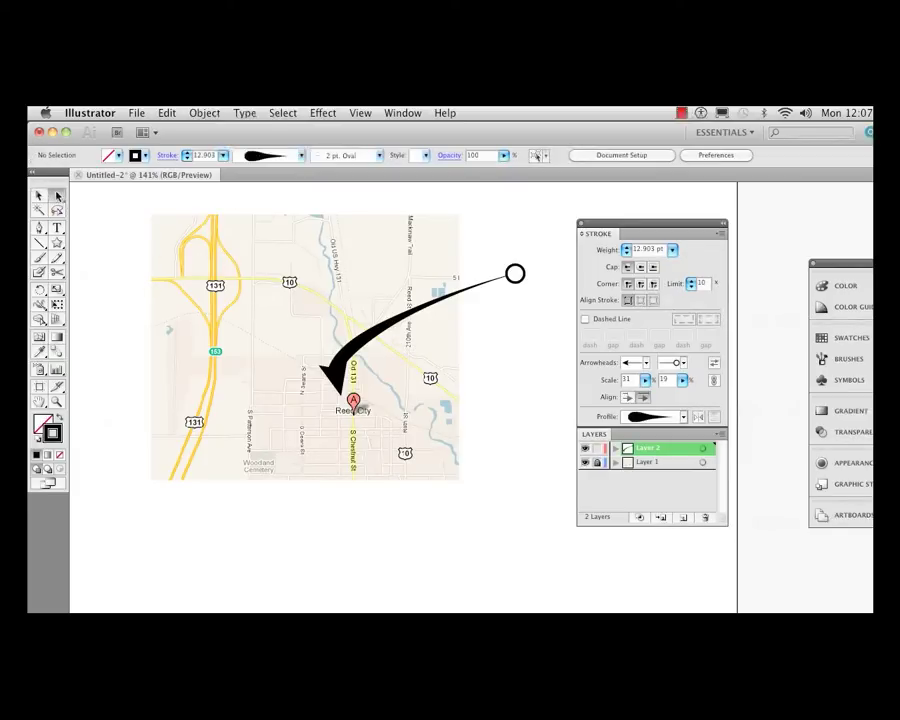
With Direct Selection, pull the curve's handle up-left and move the end anchor onto the Reed City marker
{"action": "key", "text": "a"}
{"action": "left_click", "coordinate": [365, 343]}
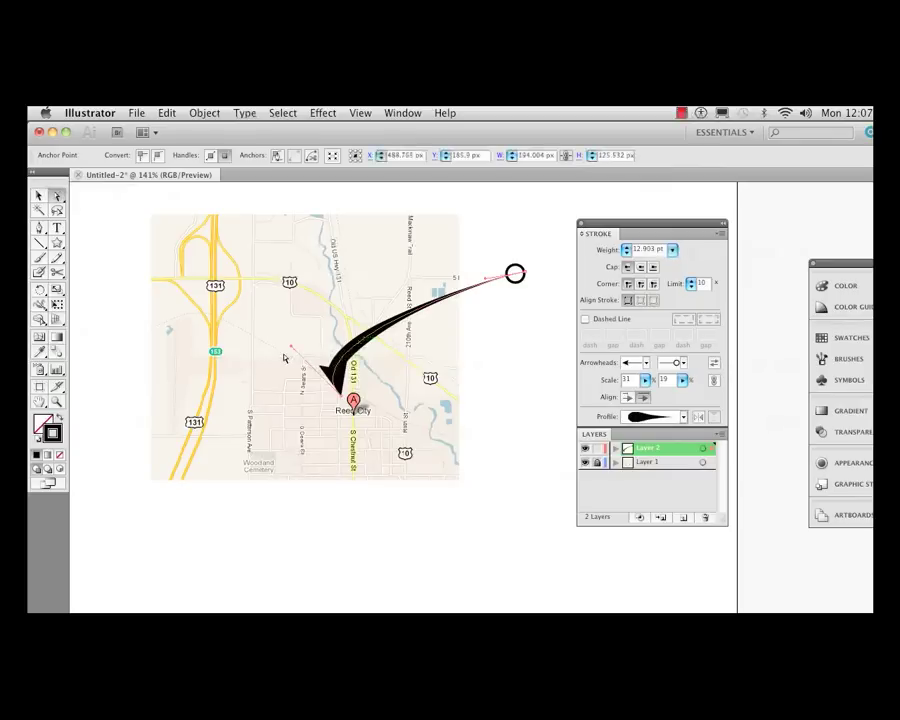
{"action": "left_click_drag", "start_coordinate": [301, 344], "coordinate": [225, 329]}
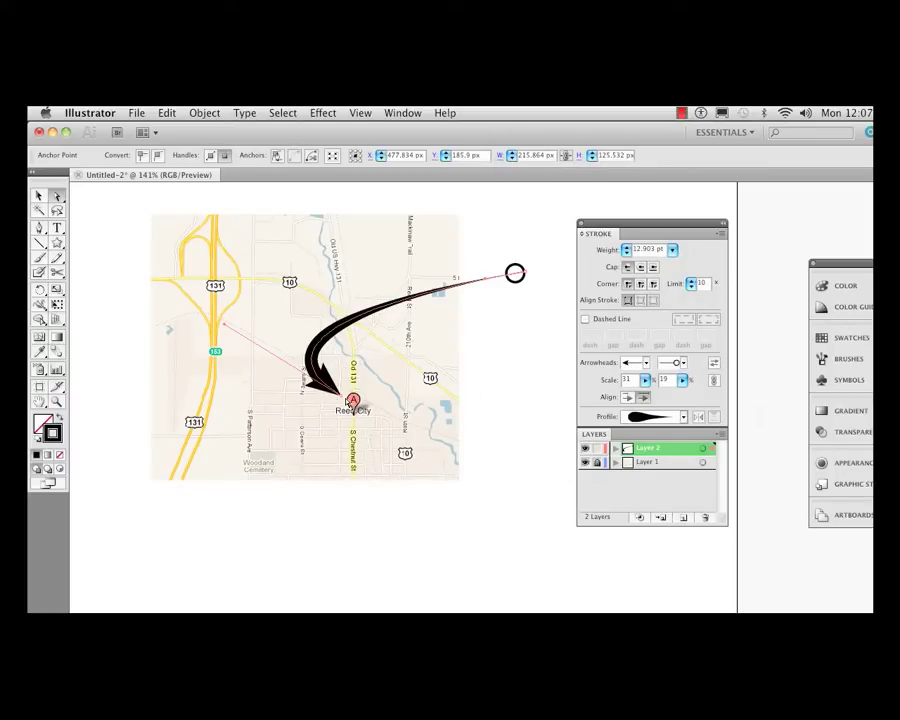
{"action": "mouse_move", "coordinate": [350, 399]}
{"action": "left_mouse_down"}
{"action": "mouse_move", "coordinate": [342, 406]}
{"action": "mouse_move", "coordinate": [352, 401]}
{"action": "left_mouse_up"}
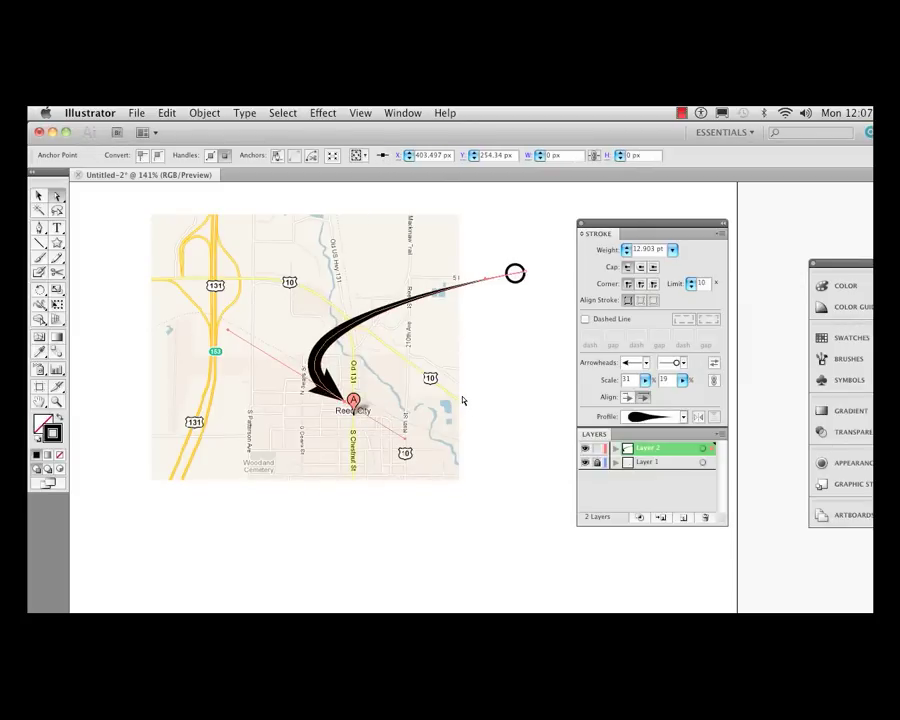
Set arrowhead alignment to 'Place arrow tip at end of path' and fine-tune the end anchor on the pin
{"action": "left_click", "coordinate": [626, 400]}
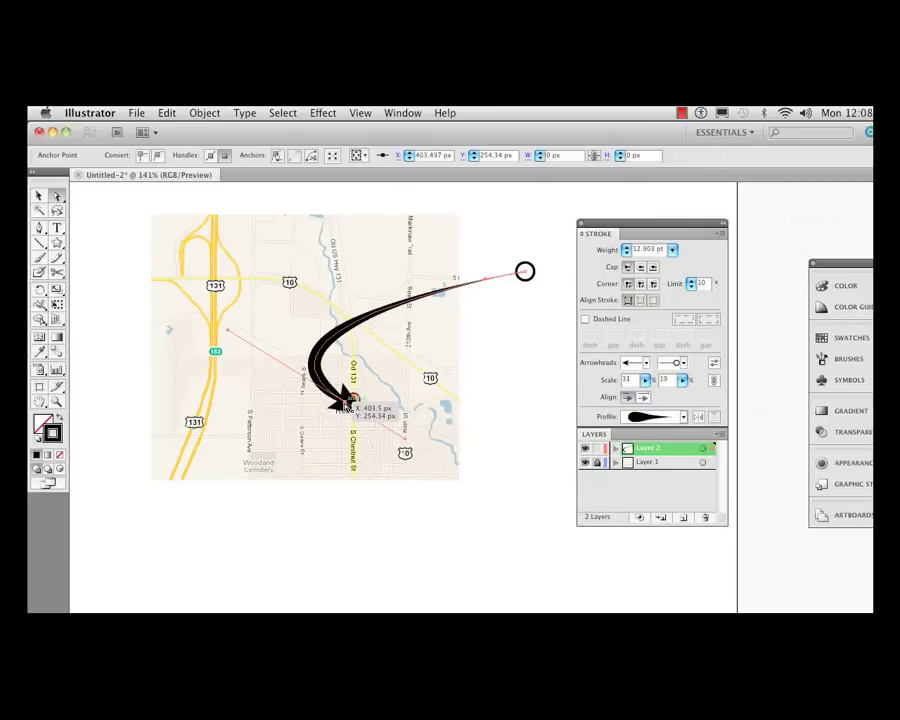
{"action": "mouse_move", "coordinate": [345, 404]}
{"action": "left_mouse_down"}
{"action": "mouse_move", "coordinate": [329, 393]}
{"action": "mouse_move", "coordinate": [348, 401]}
{"action": "left_mouse_up"}
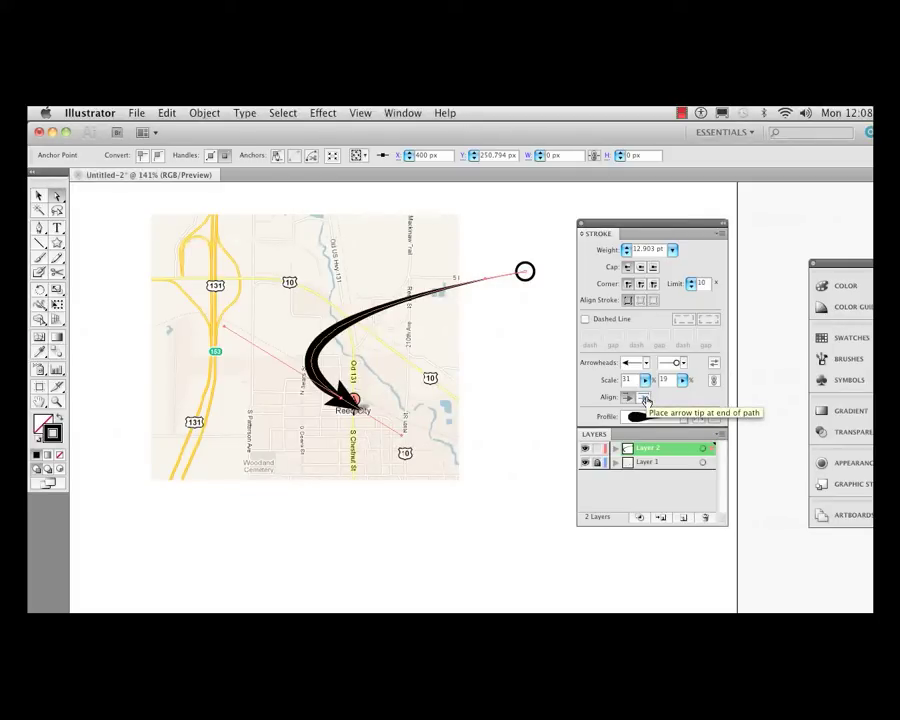
{"action": "left_click", "coordinate": [645, 399]}
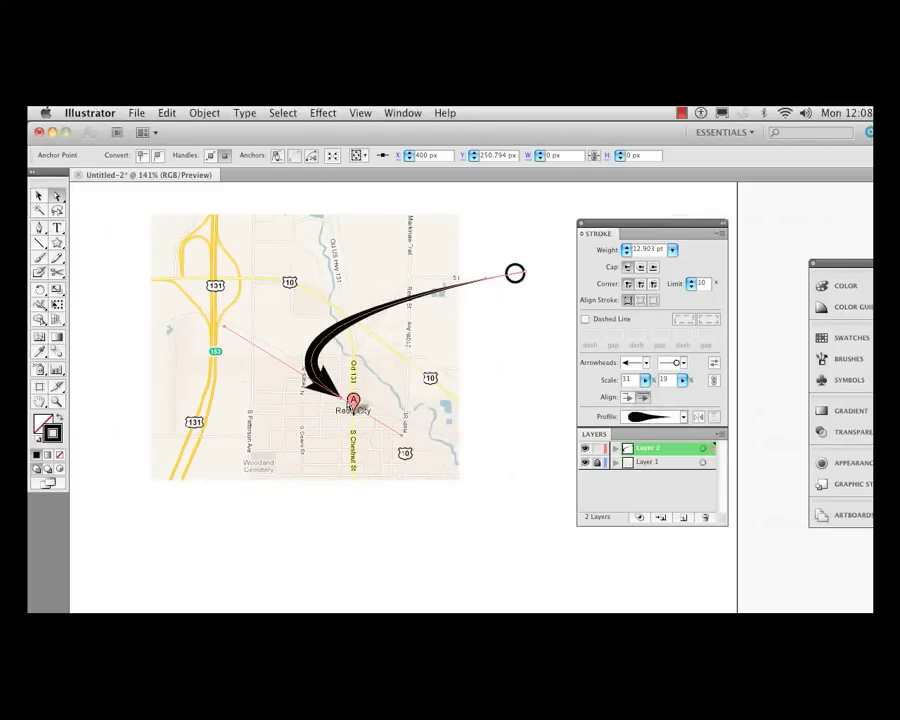
{"action": "left_click_drag", "start_coordinate": [347, 402], "coordinate": [346, 402]}
{"action": "left_click", "coordinate": [510, 358]}
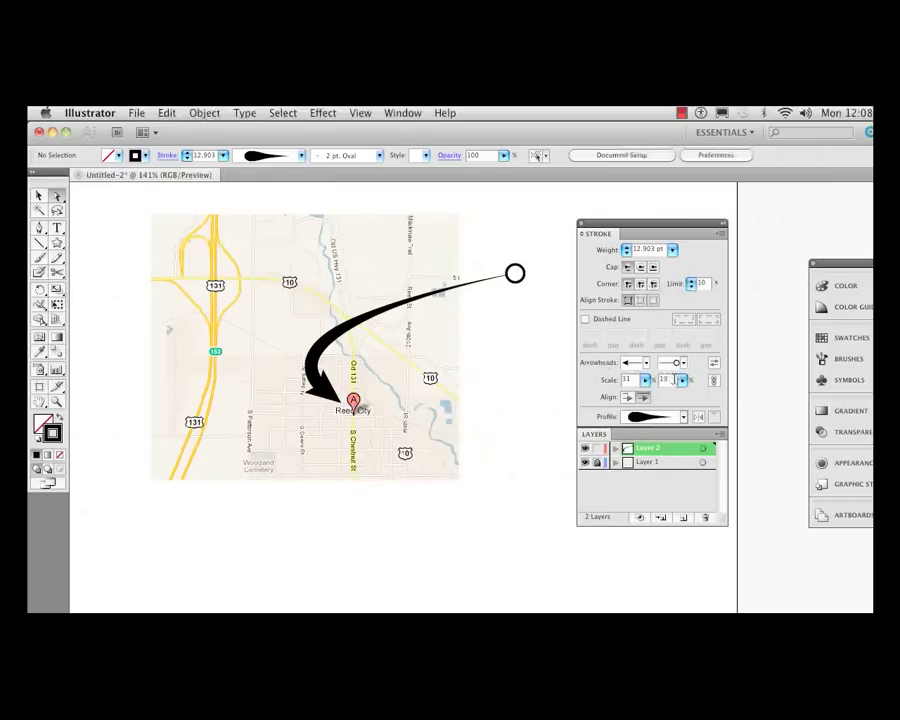
Set the end arrowhead to [None] and nudge the Reed City end anchor slightly upward
{"action": "left_click", "coordinate": [513, 273]}
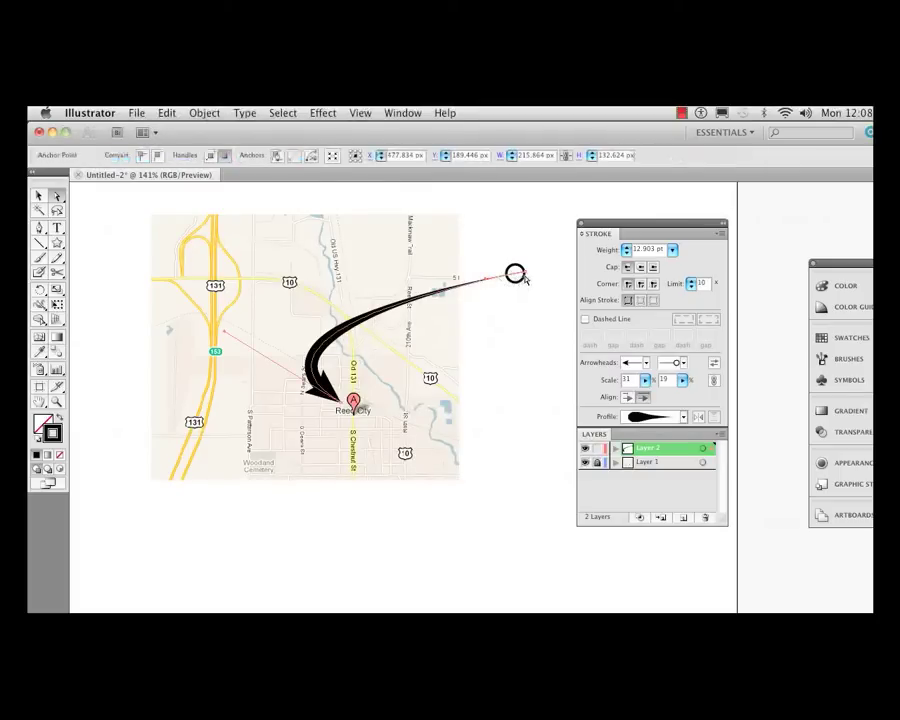
{"action": "left_click", "coordinate": [680, 363]}
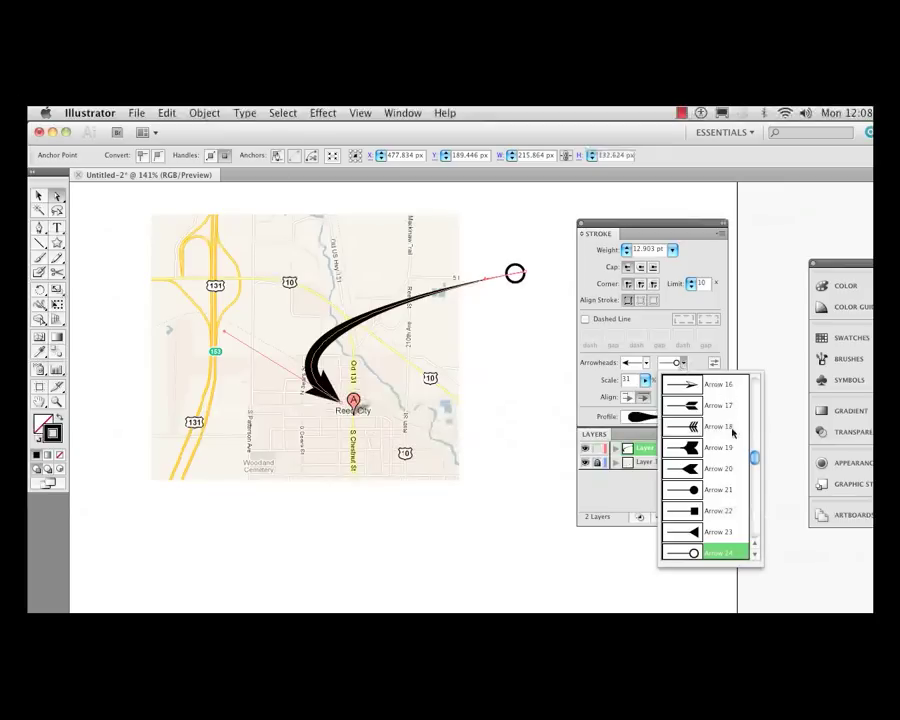
{"action": "left_click_drag", "start_coordinate": [753, 460], "coordinate": [755, 388]}
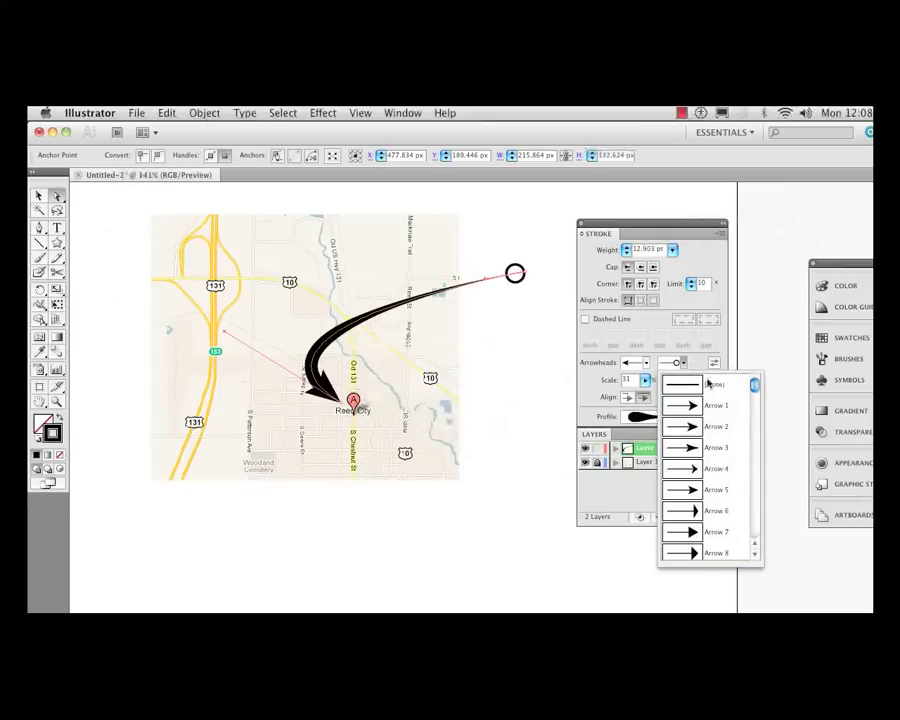
{"action": "left_click", "coordinate": [687, 388]}
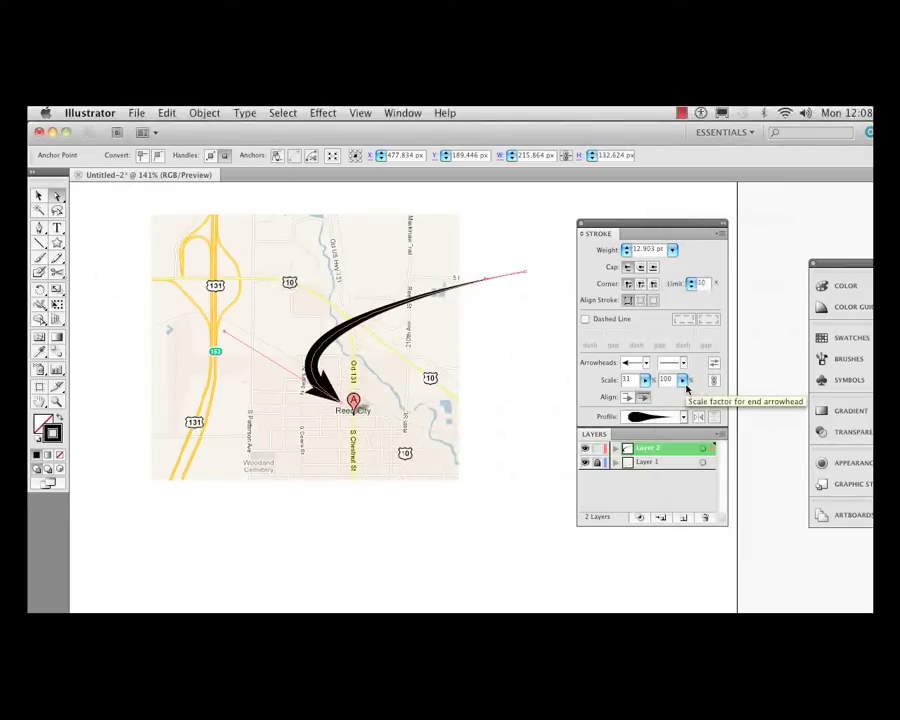
{"action": "left_click", "coordinate": [513, 348]}
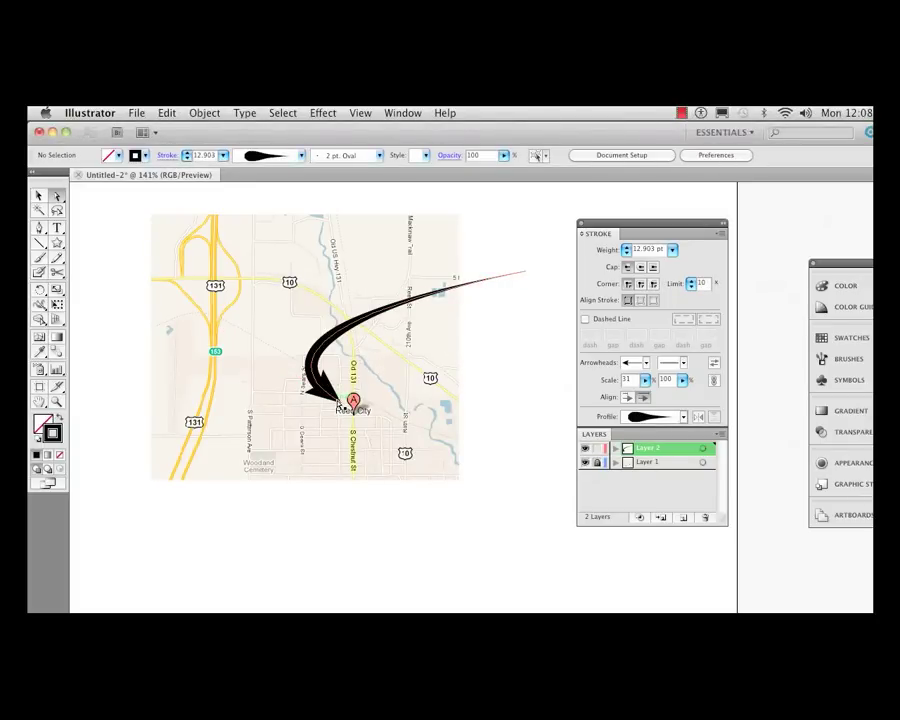
{"action": "left_click_drag", "start_coordinate": [340, 404], "coordinate": [347, 398]}
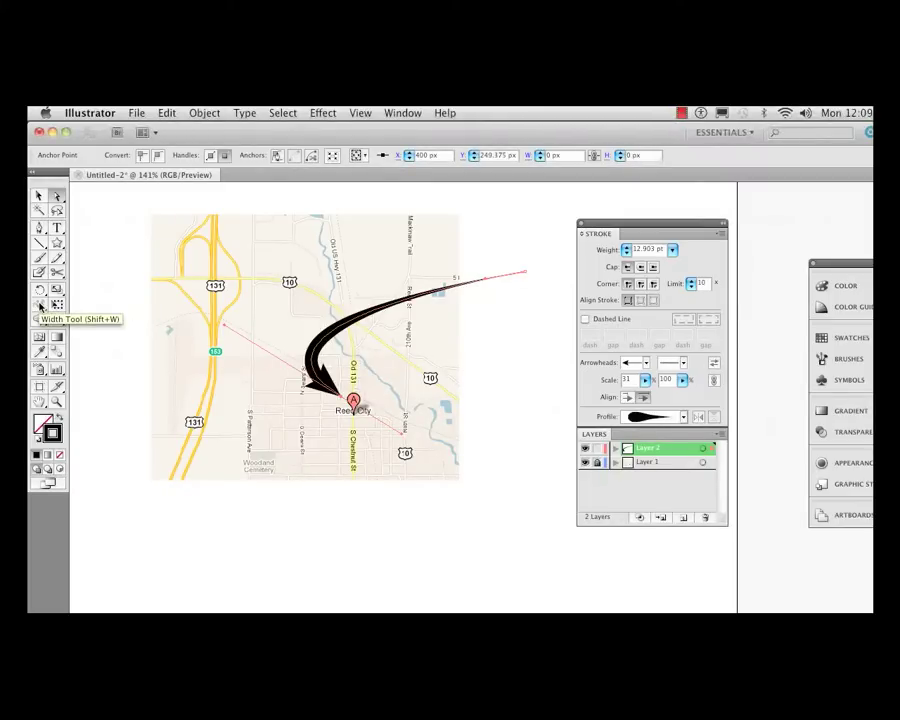
Select the arrow, choose Add to Profiles from the Profile list, and name it 'fancy Arrow'
{"action": "key", "text": "v"}
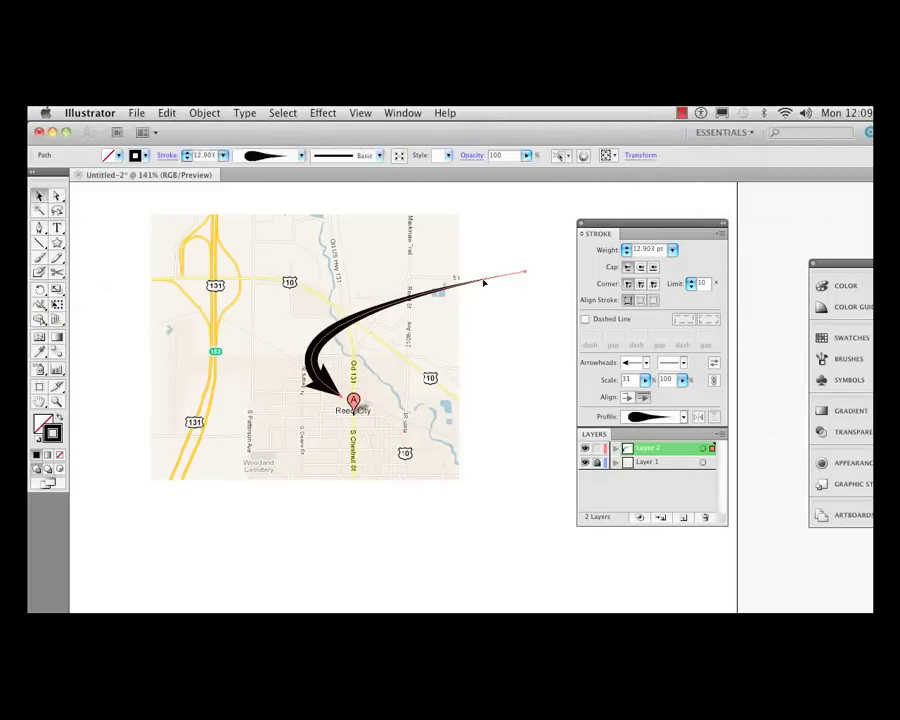
{"action": "left_click", "coordinate": [684, 418]}
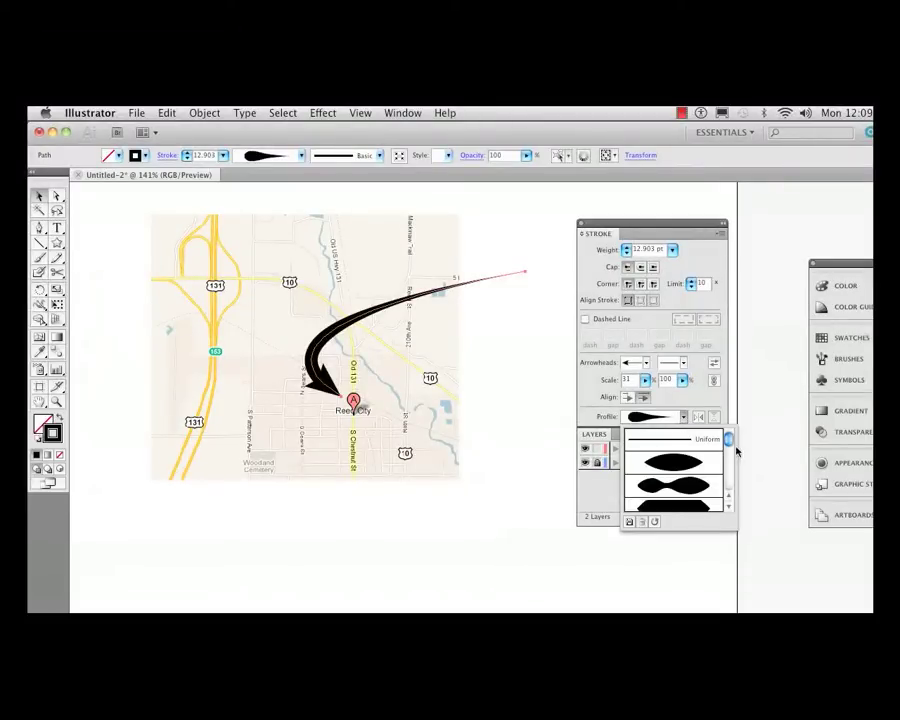
{"action": "left_click", "coordinate": [629, 522]}
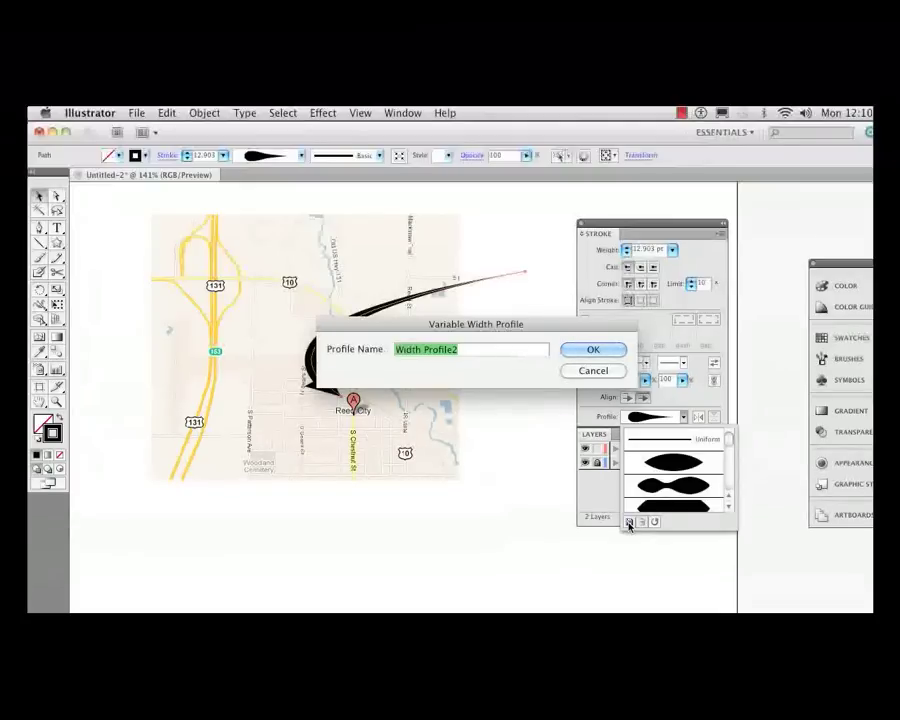
{"action": "type", "text": "fzn"}
{"action": "key", "text": "BackSpace"}
{"action": "key", "text": "BackSpace"}
{"action": "key", "text": "BackSpace"}
{"action": "type", "text": "v"}
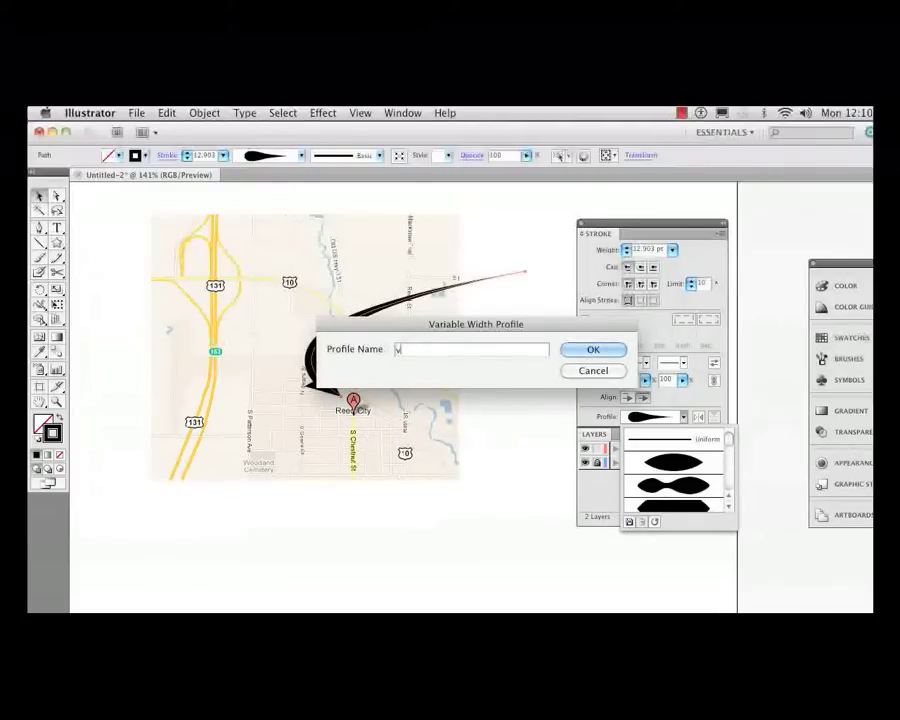
{"action": "type", "text": "fancy Arrow"}
Save the fancy Arrow profile and draw a straight line below the map
{"action": "left_click", "coordinate": [597, 351]}
{"action": "left_click", "coordinate": [500, 488]}
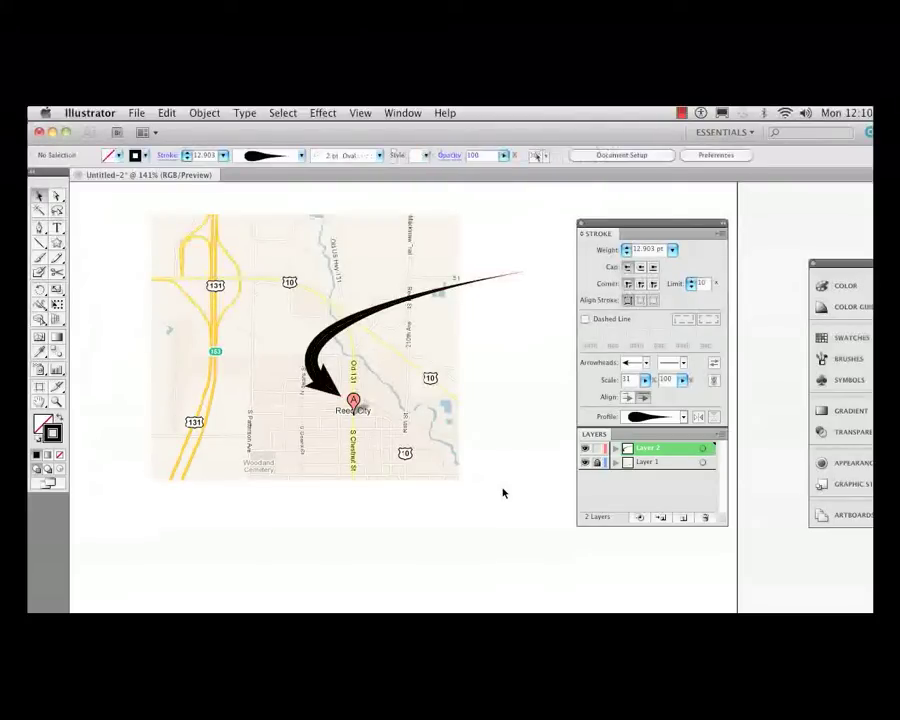
{"action": "left_click", "coordinate": [40, 242]}
{"action": "mouse_move", "coordinate": [234, 508]}
{"action": "left_mouse_down"}
{"action": "mouse_move", "coordinate": [460, 518]}
{"action": "mouse_move", "coordinate": [534, 488]}
{"action": "mouse_move", "coordinate": [532, 480]}
{"action": "left_mouse_up"}
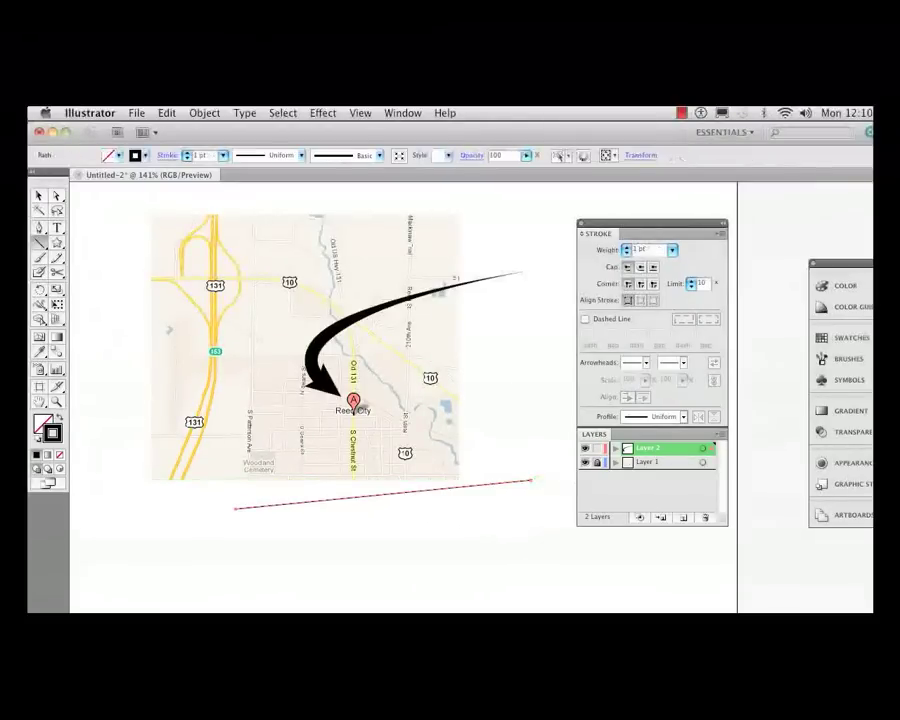
Apply the fancy Arrow width profile to the line and raise its weight to 12 pt
{"action": "left_click", "coordinate": [684, 417]}
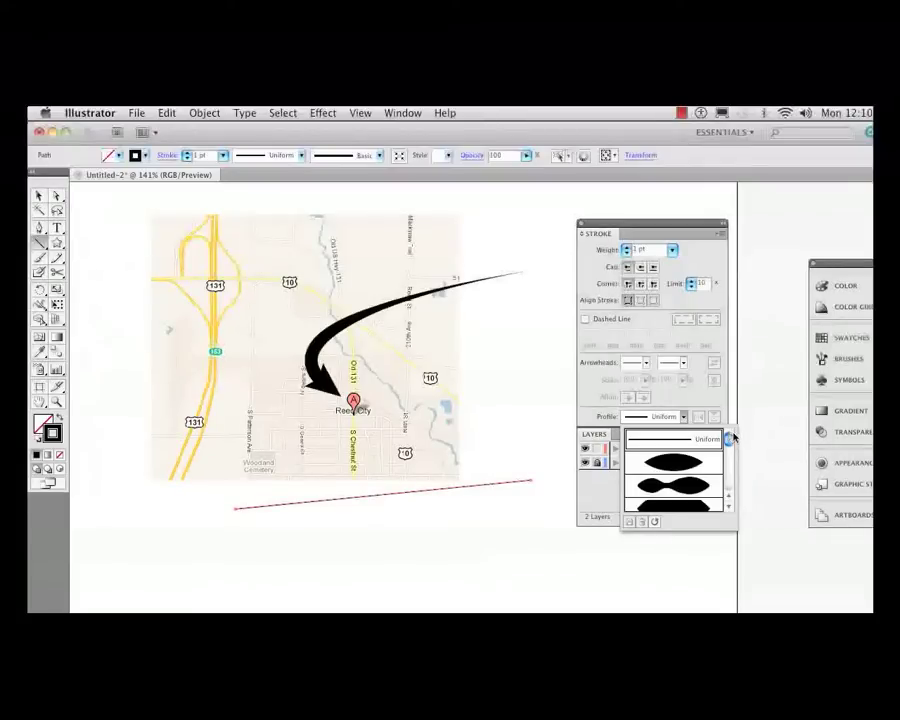
{"action": "left_click_drag", "start_coordinate": [728, 438], "coordinate": [725, 492]}
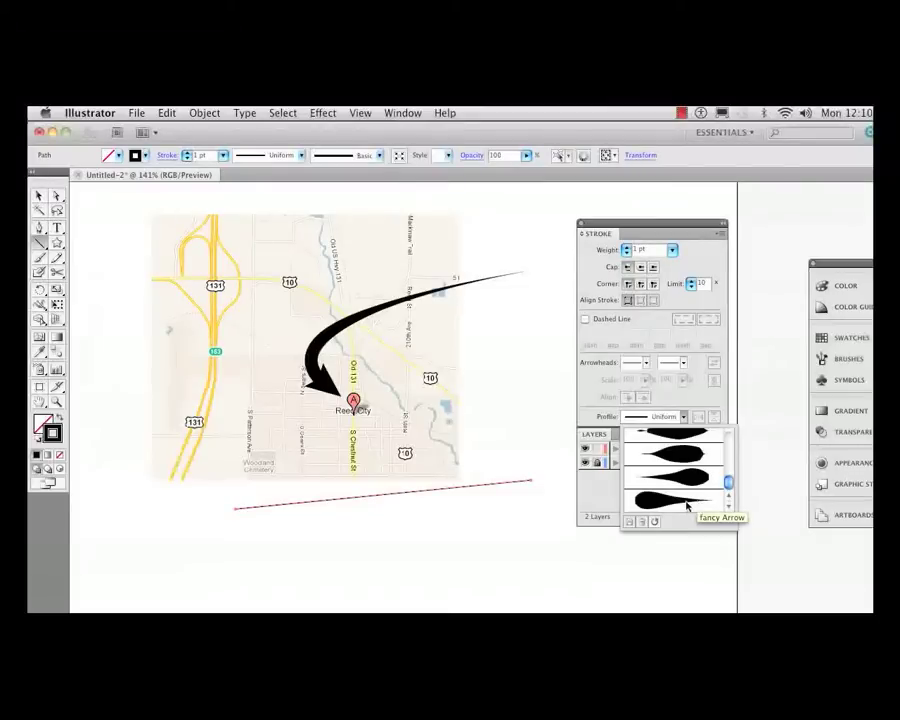
{"action": "left_click", "coordinate": [685, 505]}
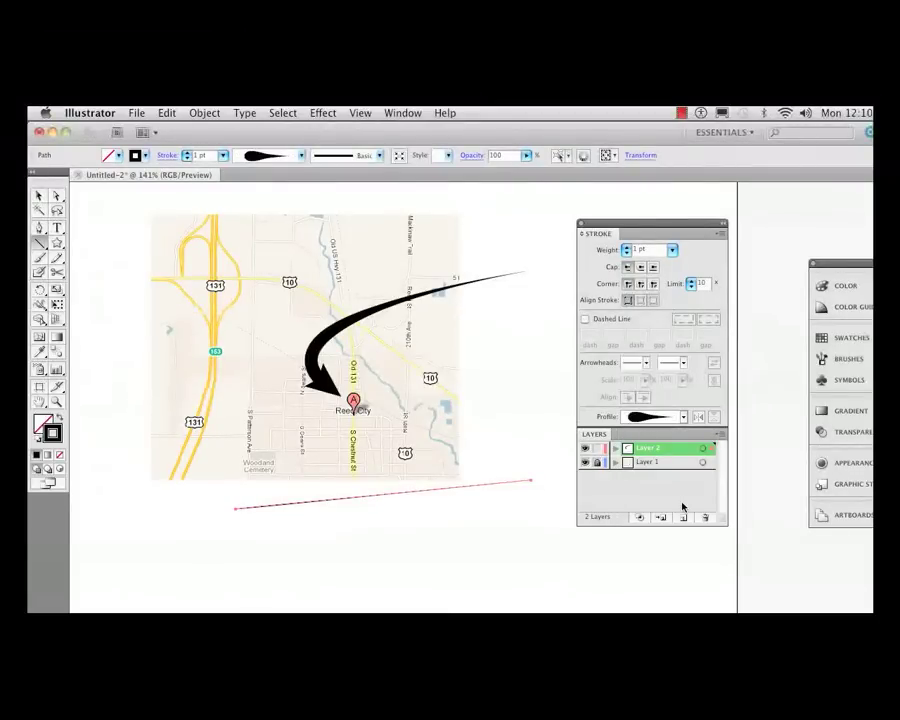
{"action": "left_click", "coordinate": [626, 248]}
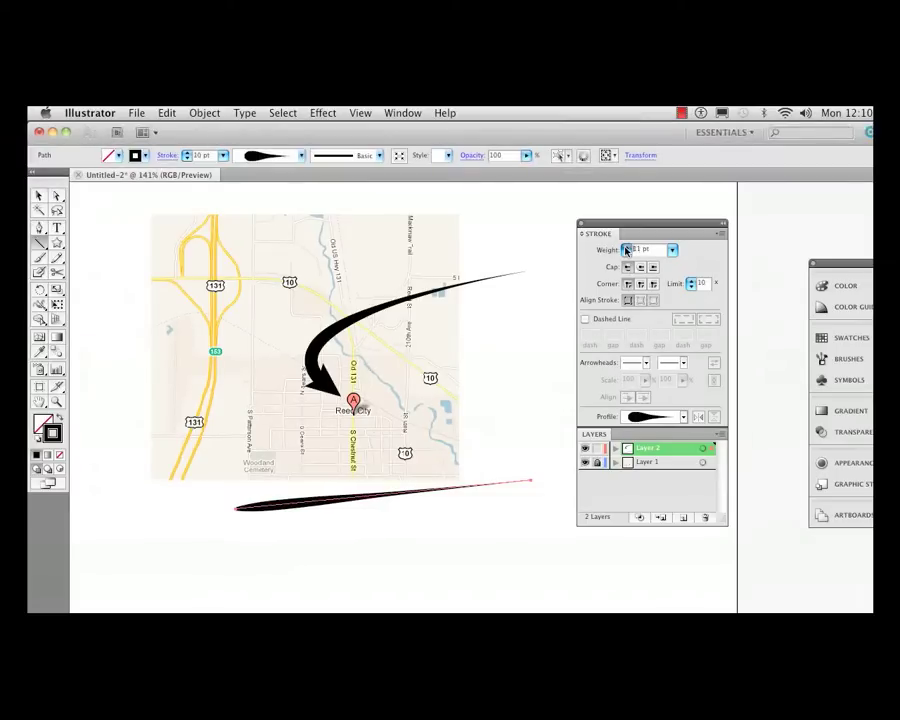
{"action": "left_click", "coordinate": [626, 248]}
{"action": "left_click", "coordinate": [626, 248]}
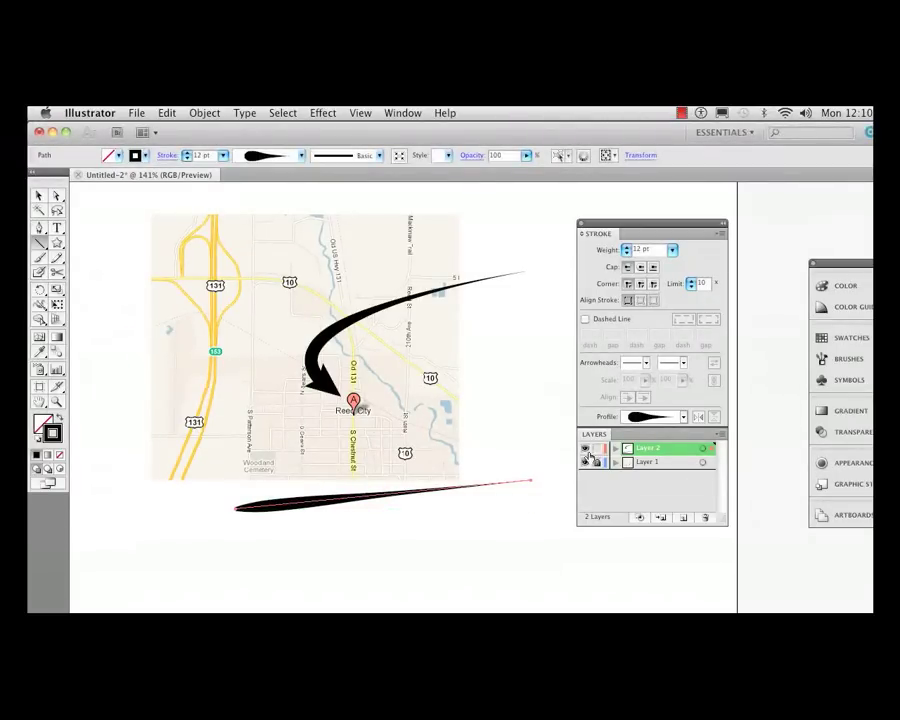
In the Stroke panel, add a large start arrowhead on the left and fletching on the right
{"action": "left_click", "coordinate": [646, 369]}
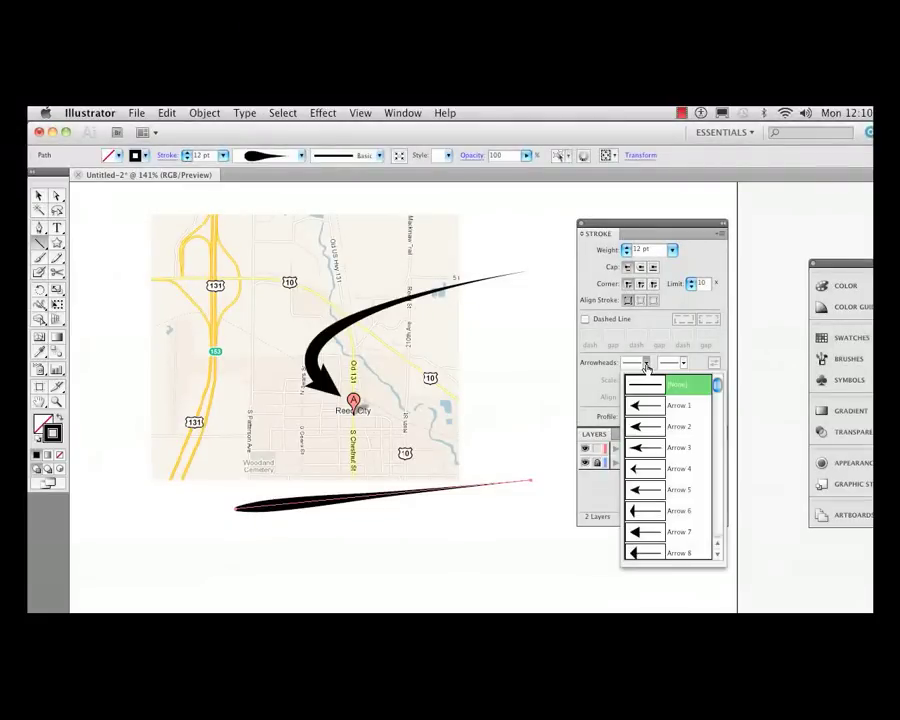
{"action": "left_click", "coordinate": [643, 403]}
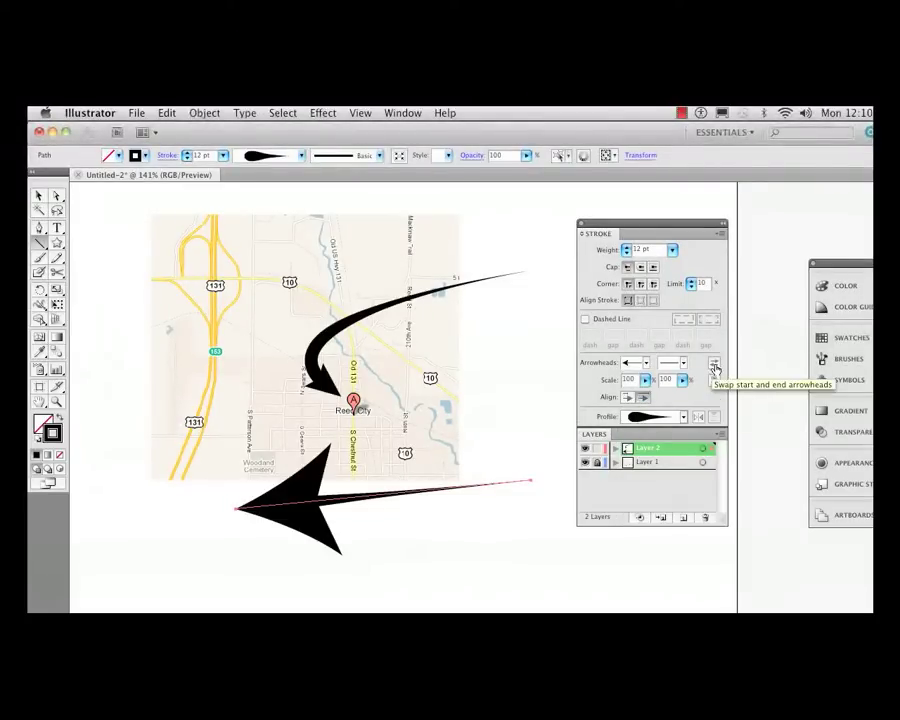
{"action": "left_click", "coordinate": [684, 366]}
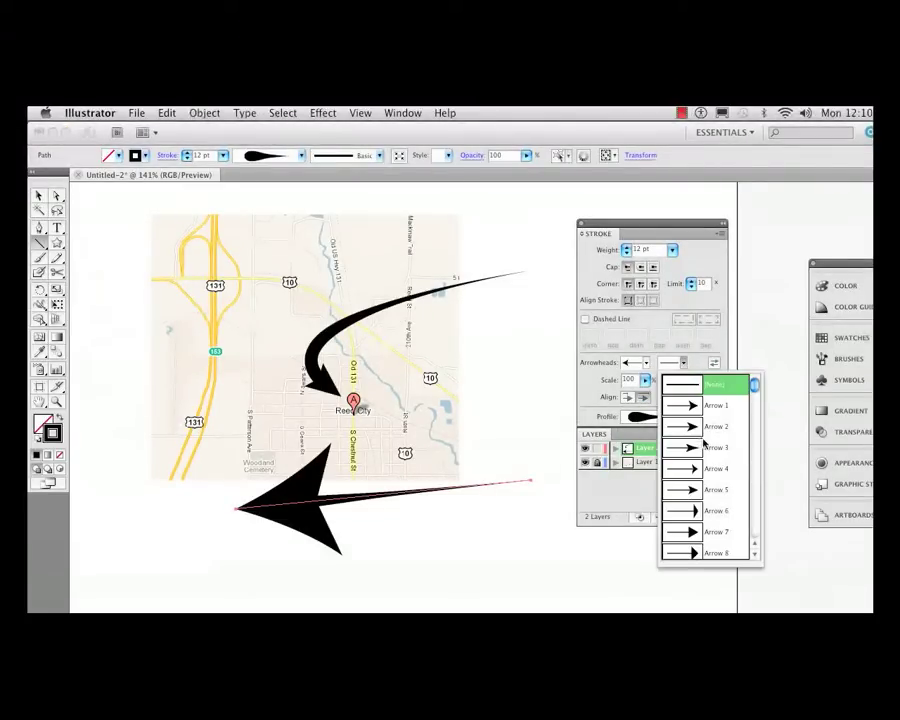
{"action": "left_click_drag", "start_coordinate": [757, 390], "coordinate": [753, 449]}
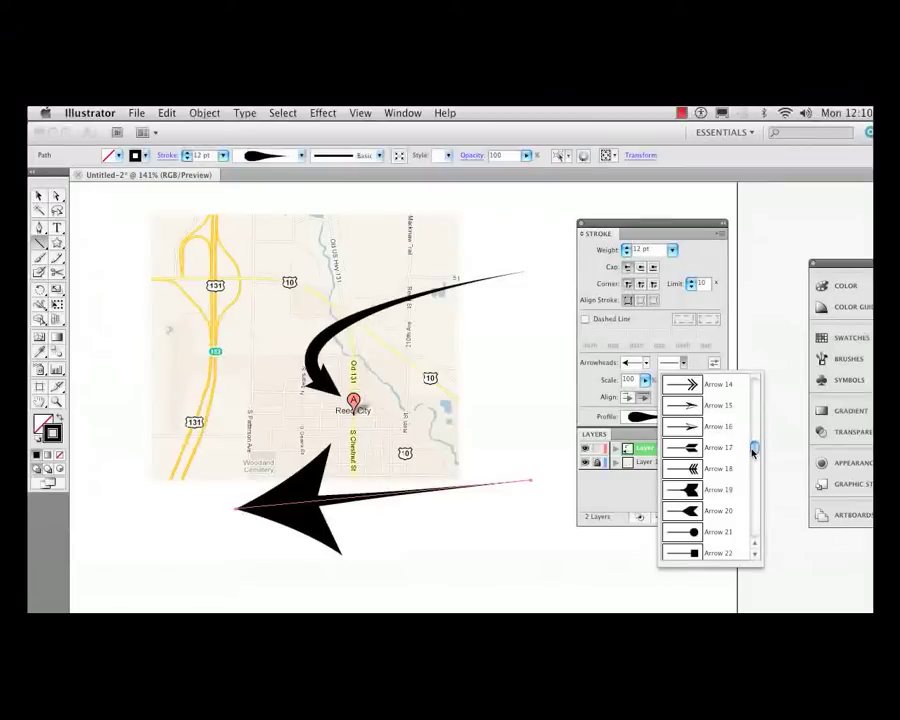
{"action": "left_click", "coordinate": [699, 466]}
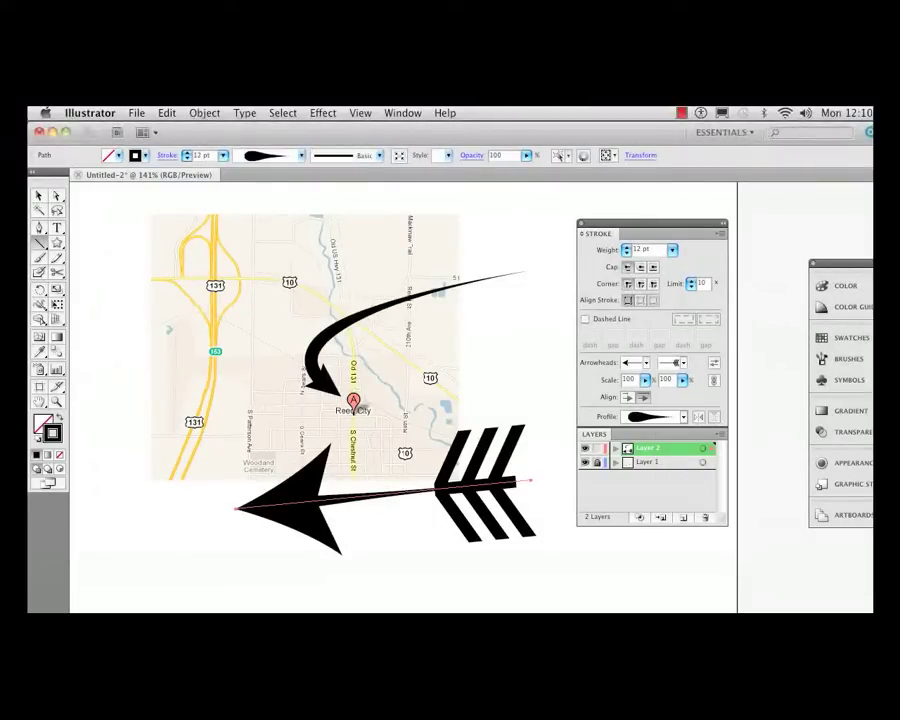